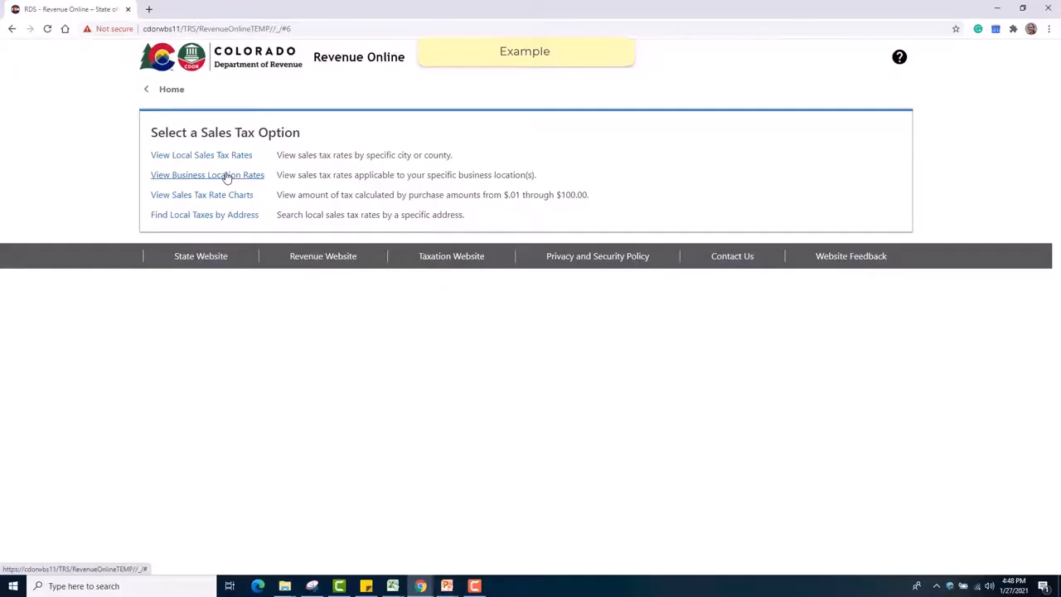
Look up the business location rates with the Colorado account number and export them.
left_click(227, 177)
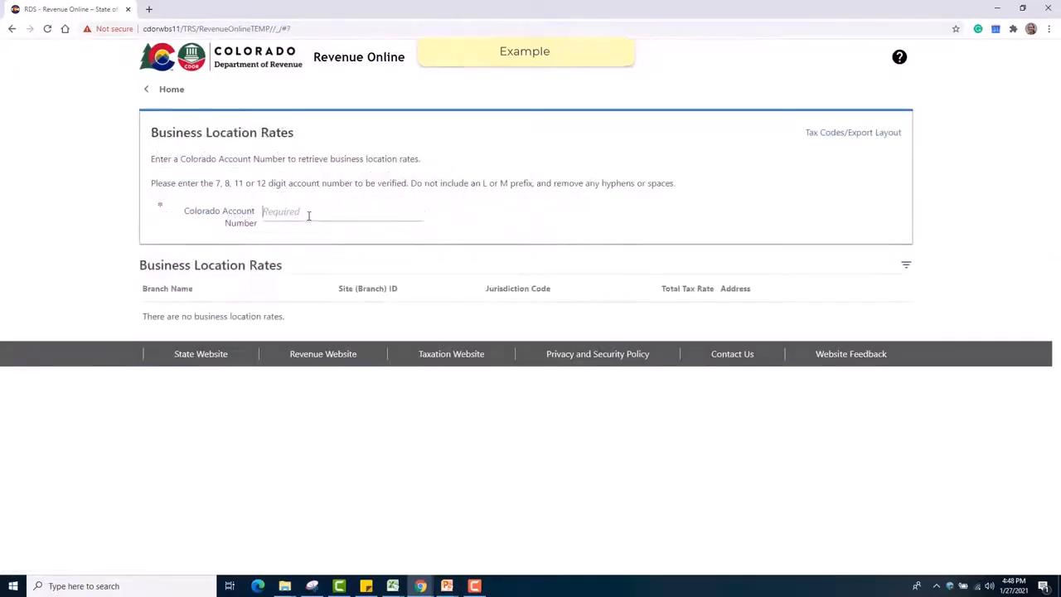
left_click(308, 214)
type("12345678")
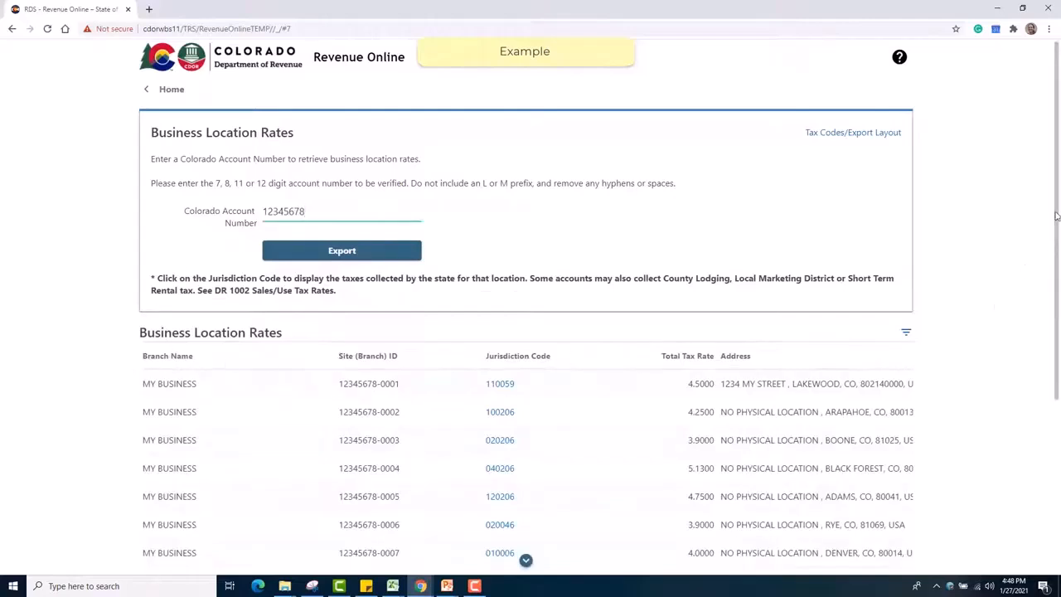
left_click(370, 255)
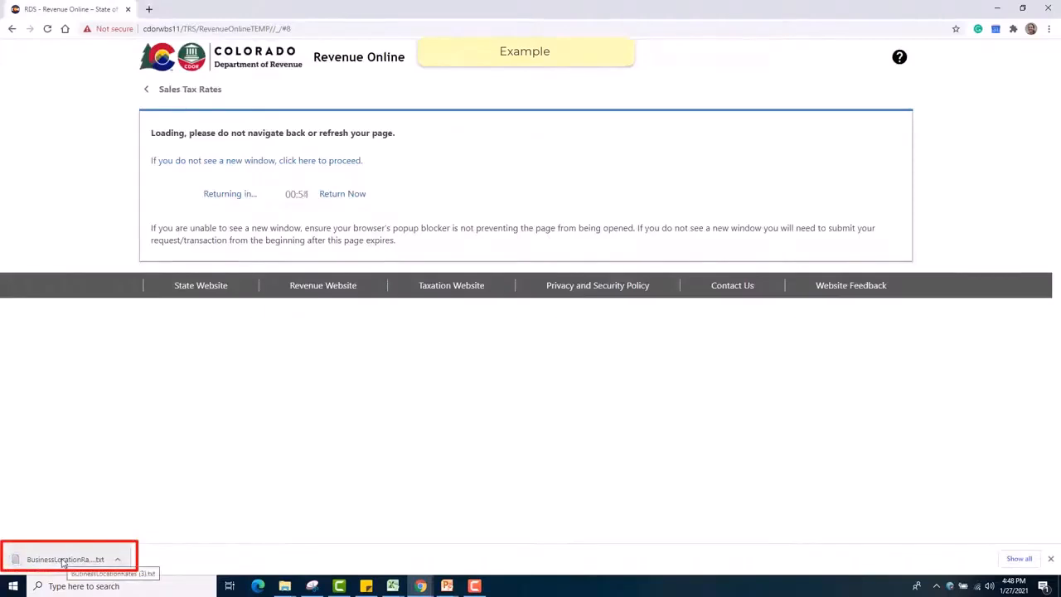
Open the exported BusinessLocationRates text file in Notepad and copy all of its contents.
left_click(63, 561)
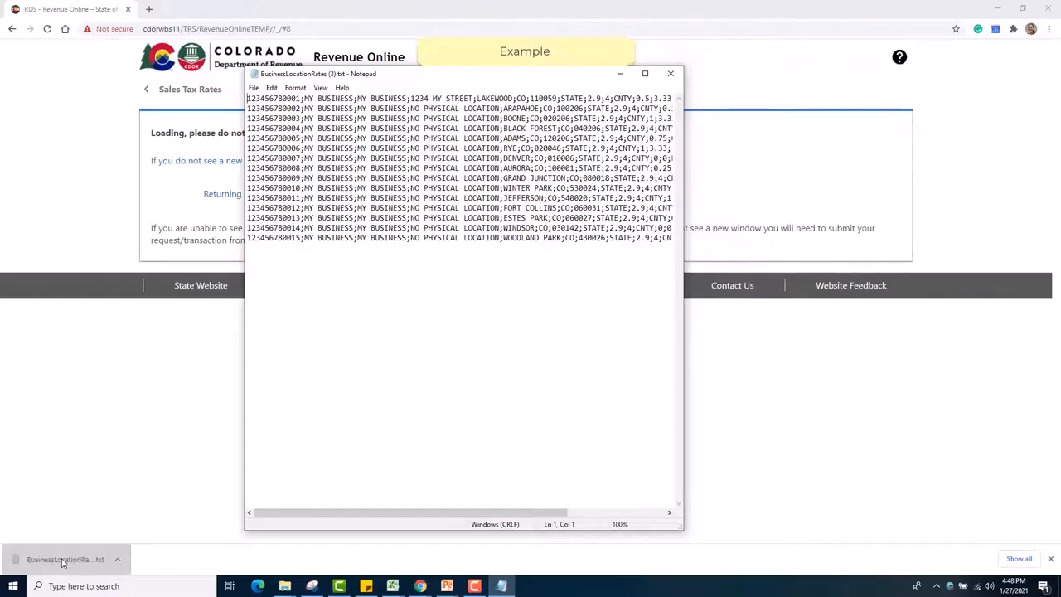
left_click(494, 270)
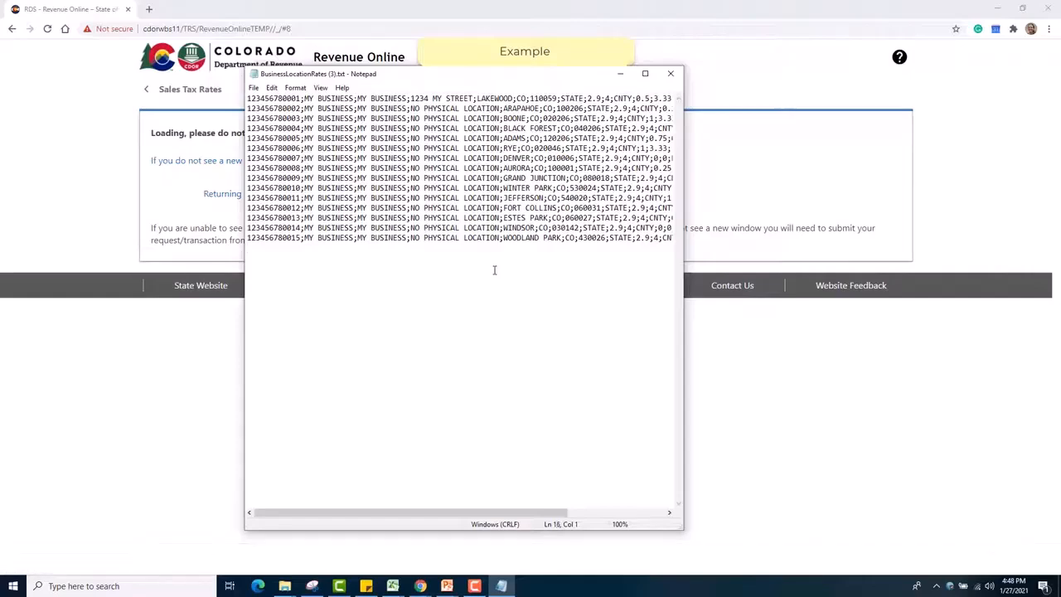
key("ctrl+a")
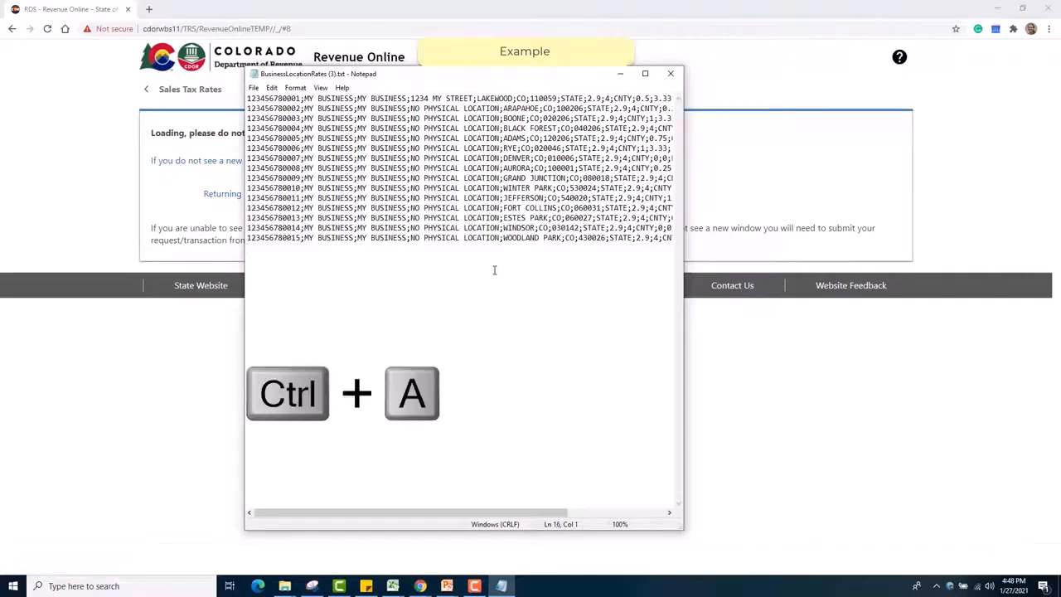
key("ctrl+c")
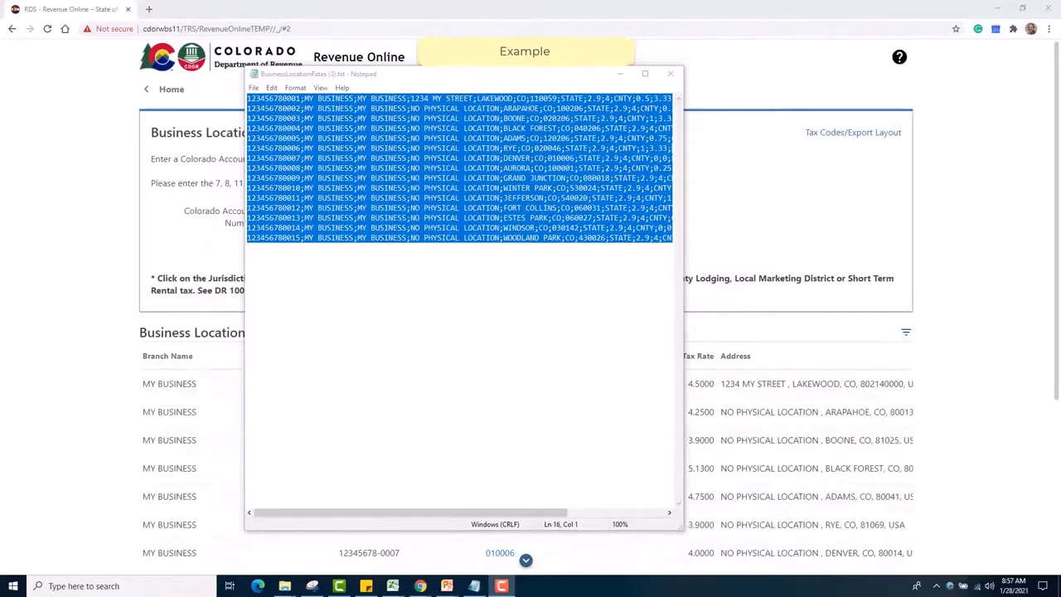
Go to tax.colorado.gov/sales-tax-spreadsheet-filing in a new browser tab.
left_click(274, 14)
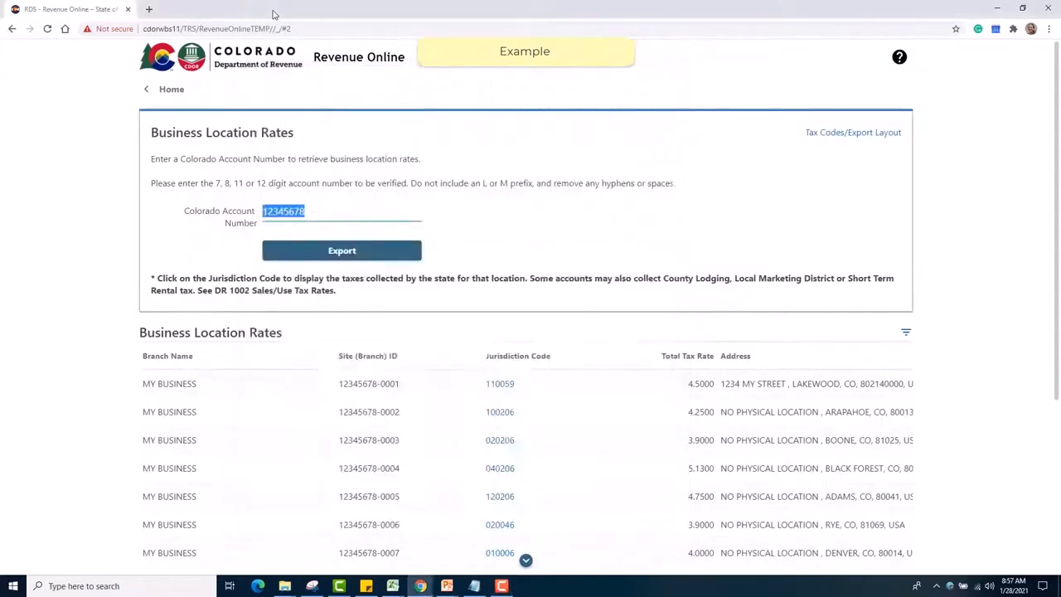
left_click(149, 9)
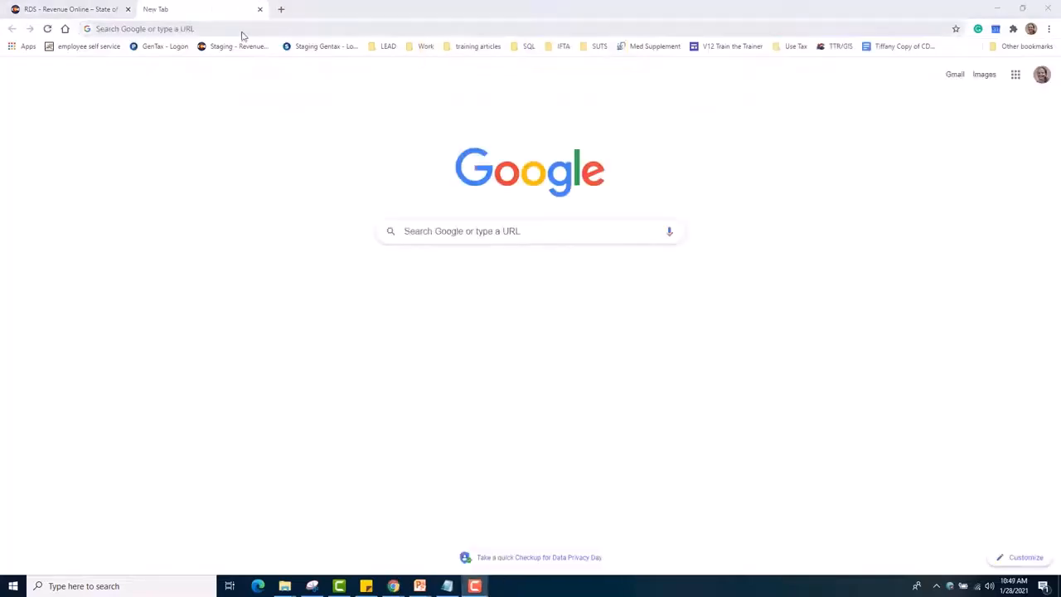
left_click(243, 30)
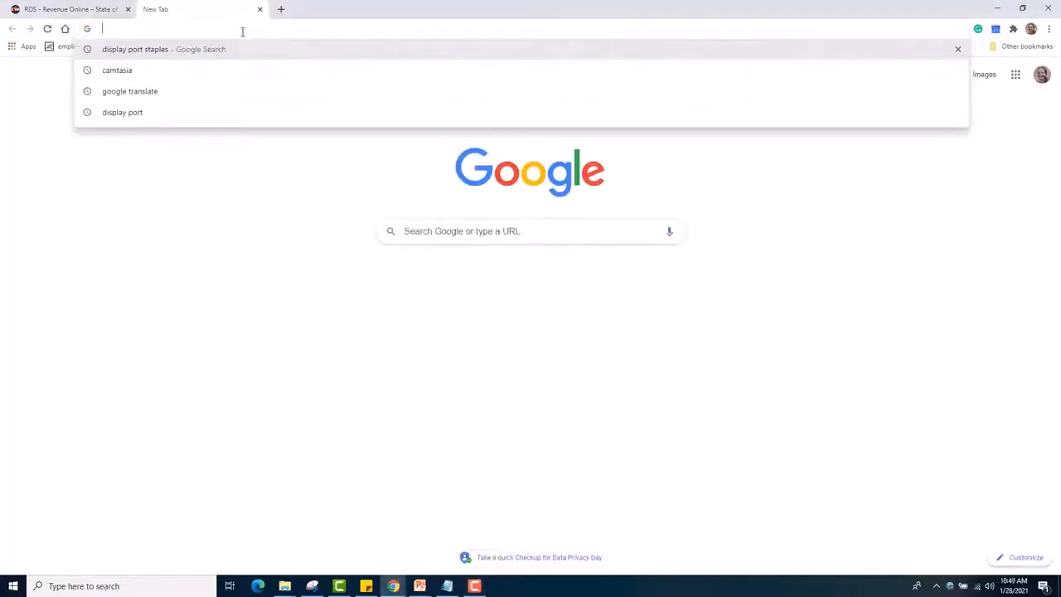
type("tax.colorado")
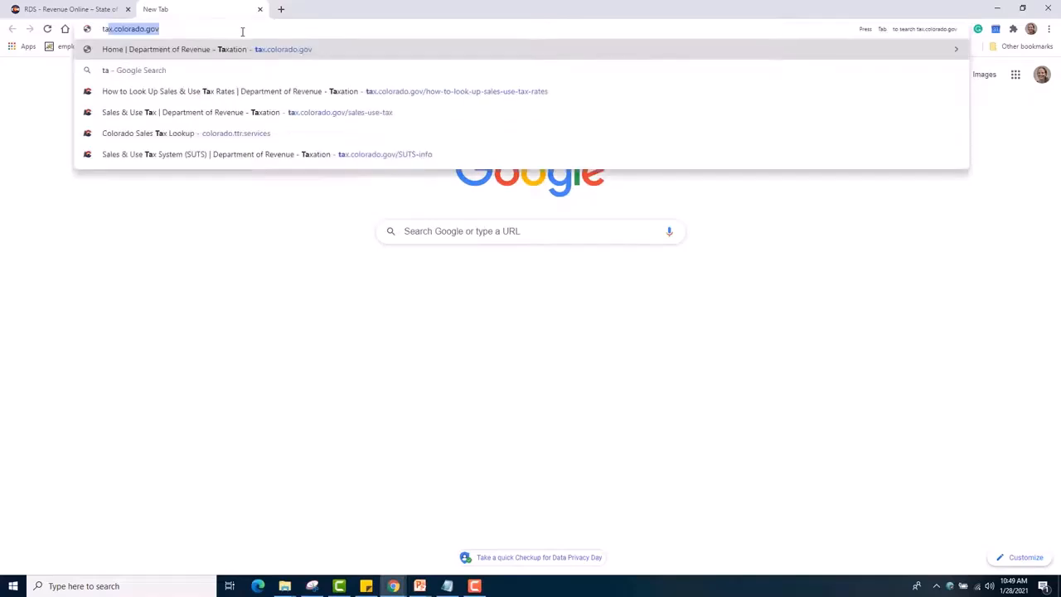
type(".go")
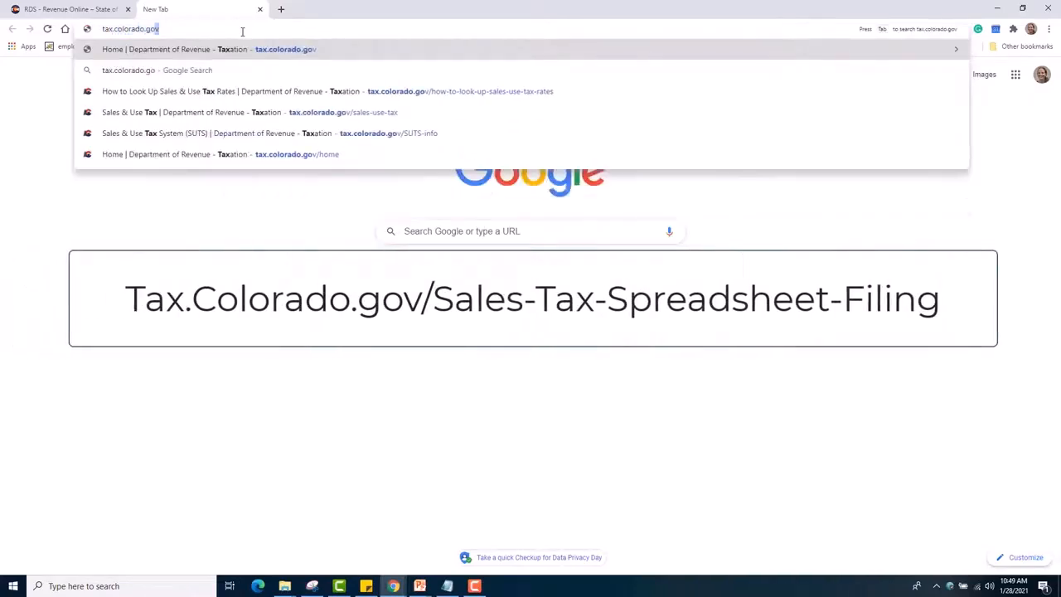
type("v/sa")
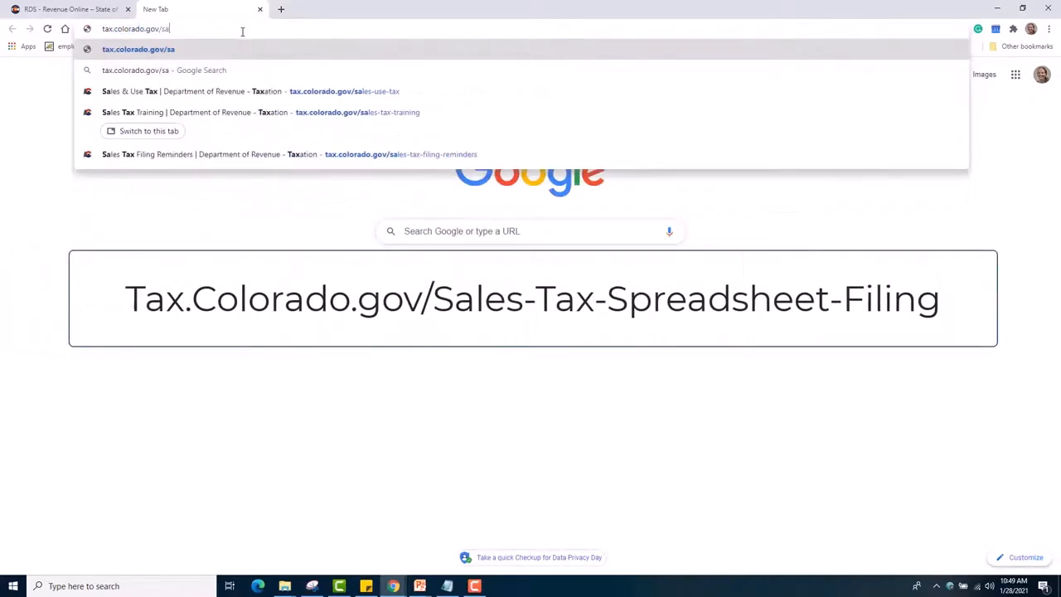
type("les-tax-")
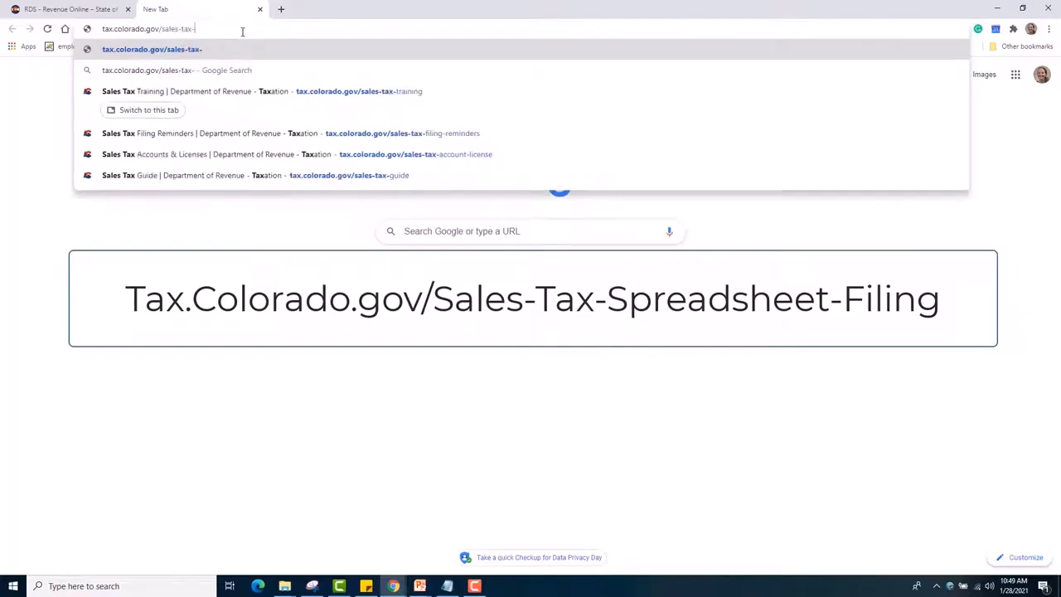
type("spreadsheet-filing")
key("Return")
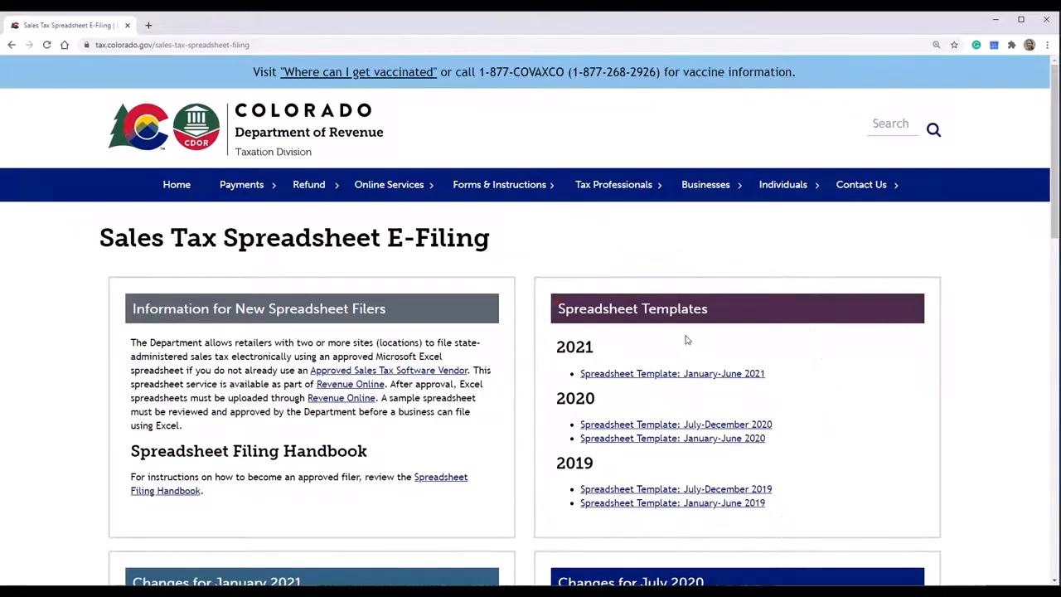
Download the January-June 2021 spreadsheet template and enable editing of the template workbook in Excel.
left_click(757, 377)
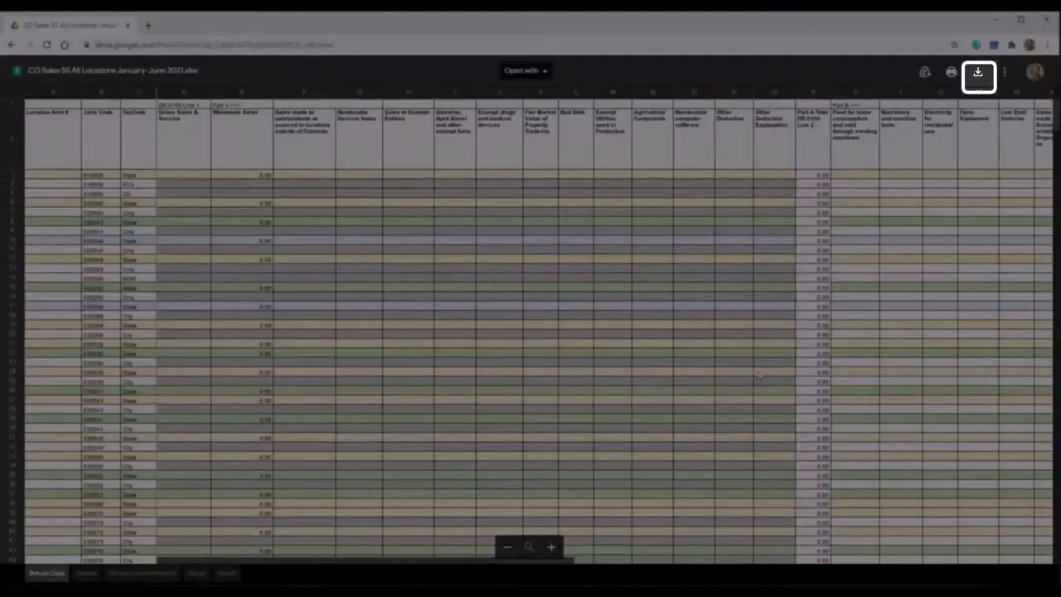
left_click(978, 74)
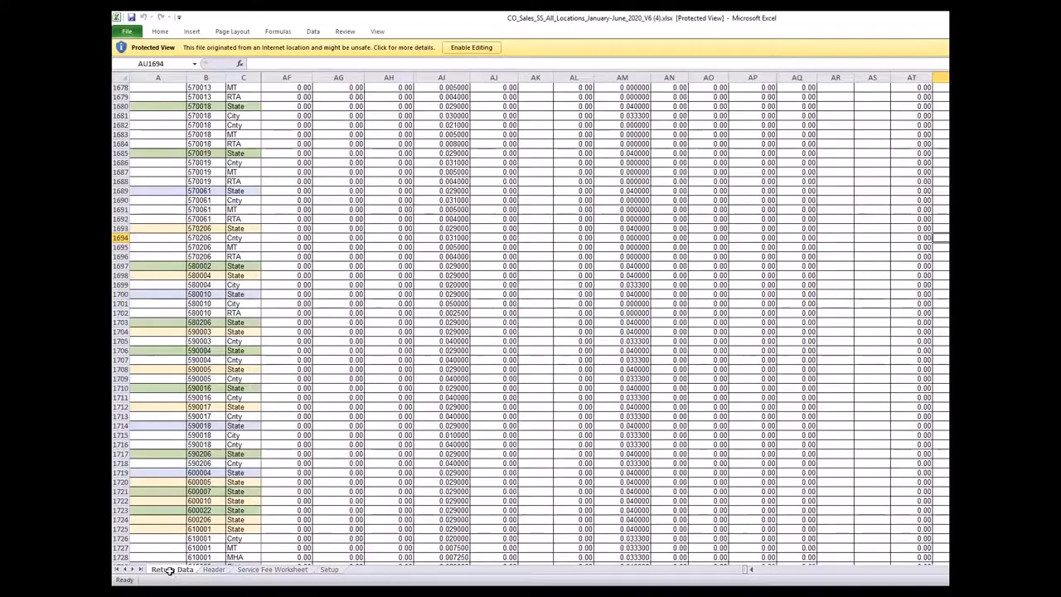
left_click(471, 48)
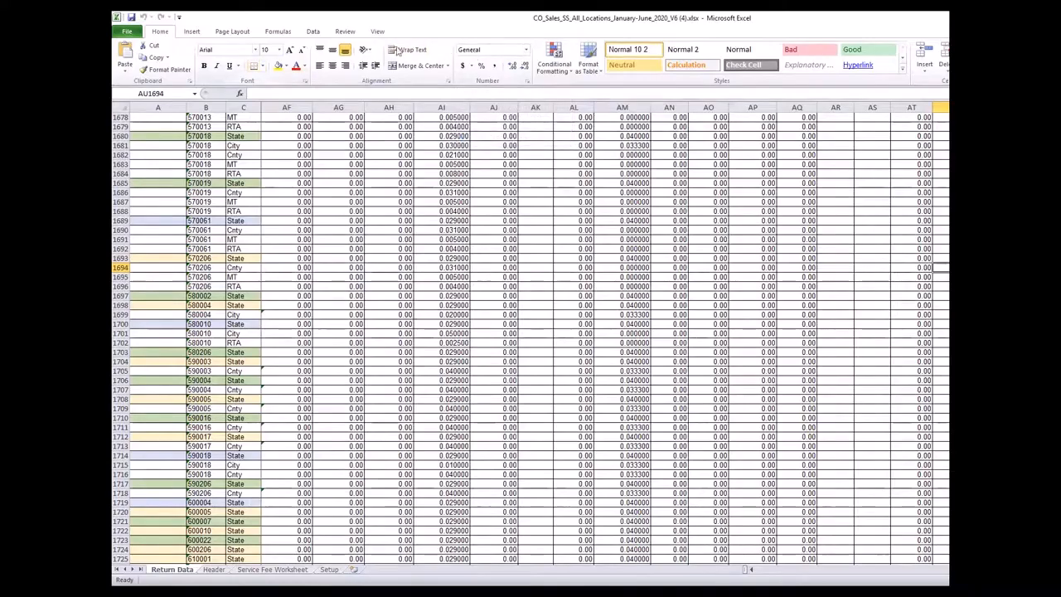
Save a copy of the workbook in the Documents folder as MyBusinessQuarter12020.
left_click(129, 33)
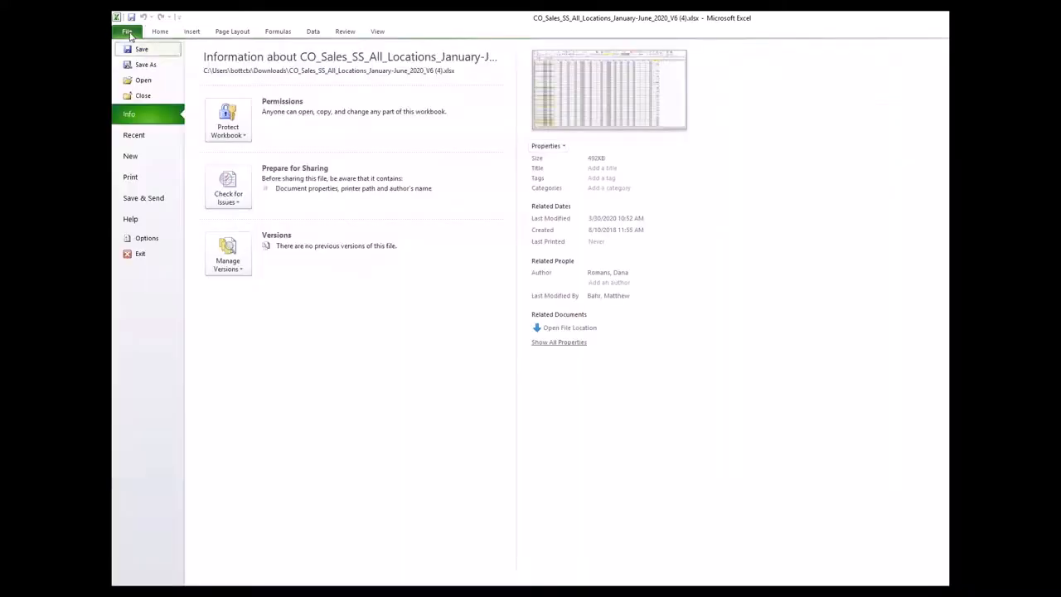
left_click(143, 66)
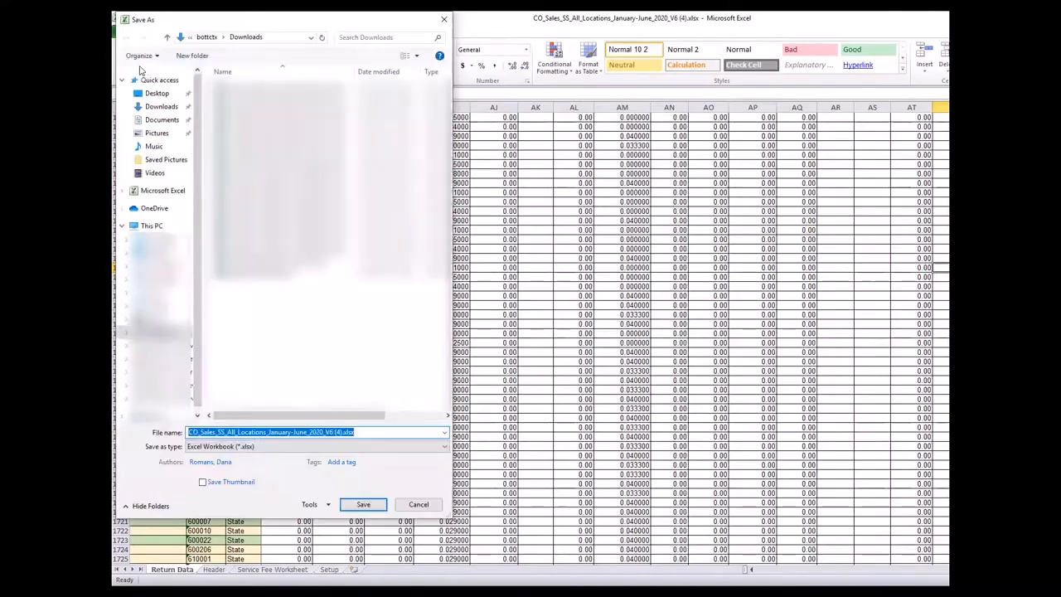
left_click(162, 119)
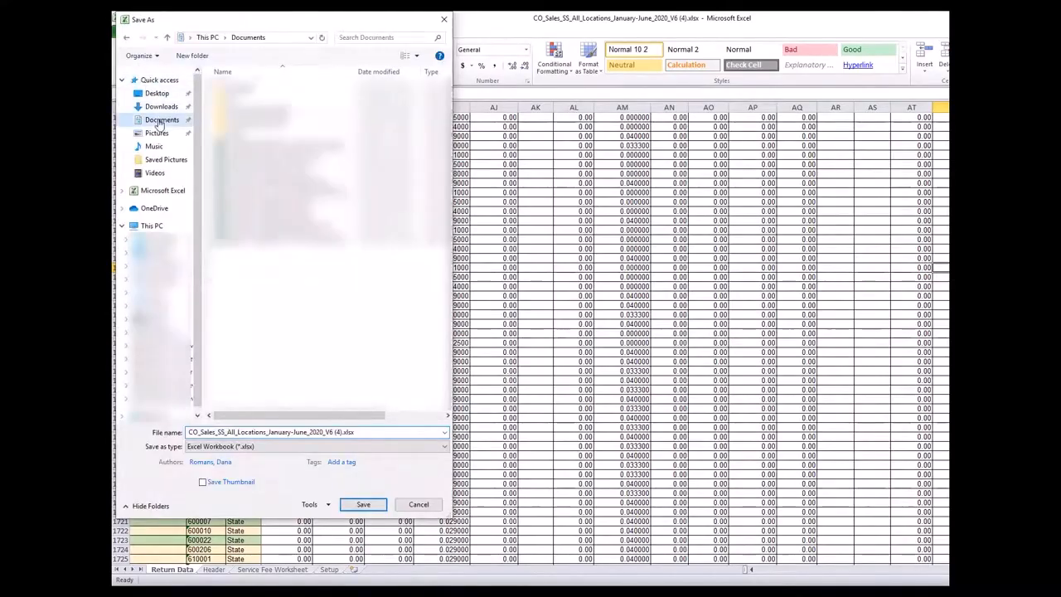
left_click(307, 432)
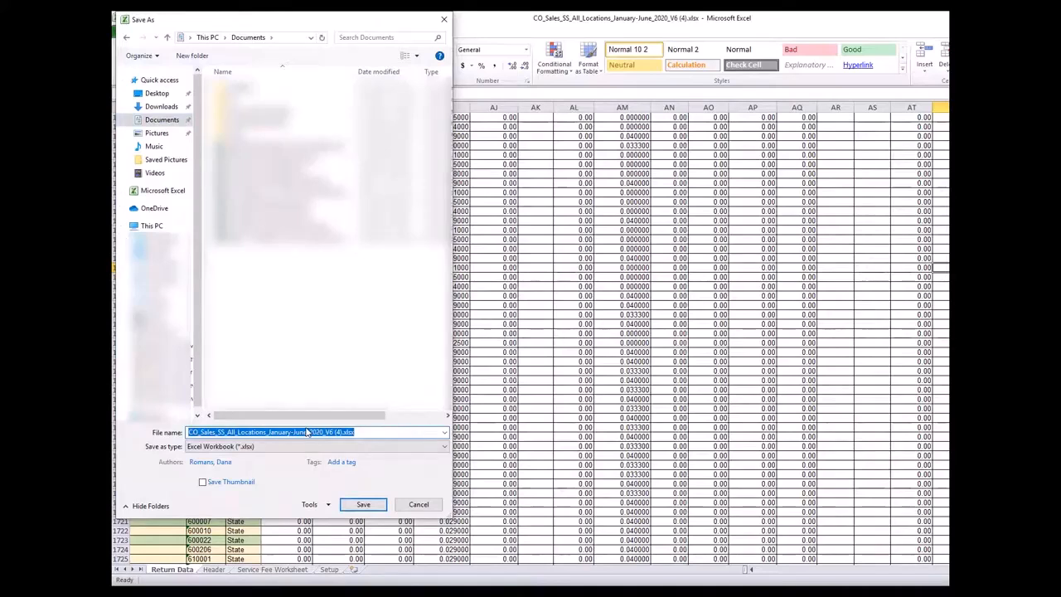
type("M")
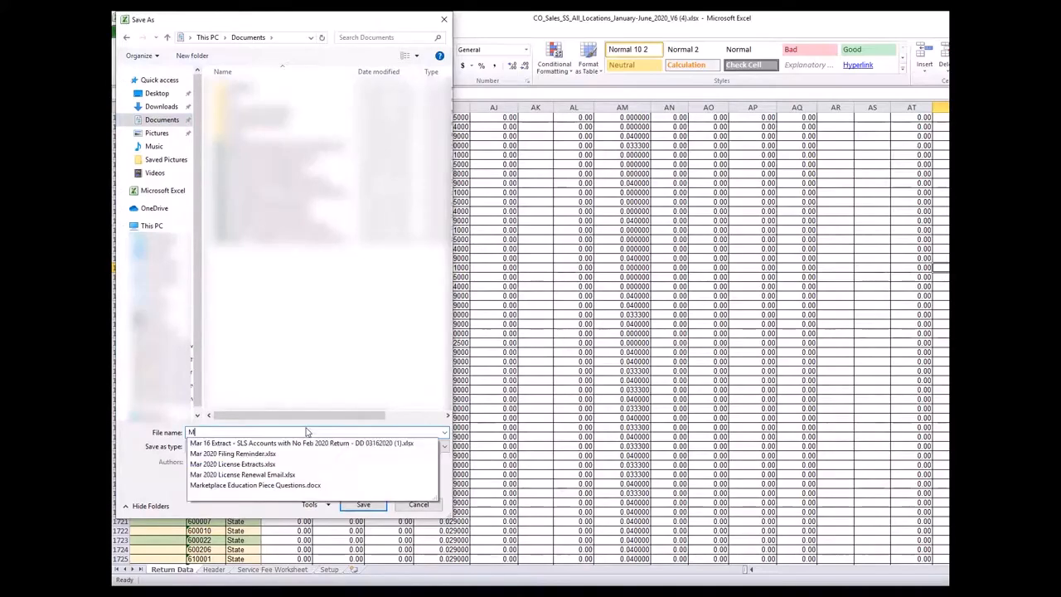
type("yBusine")
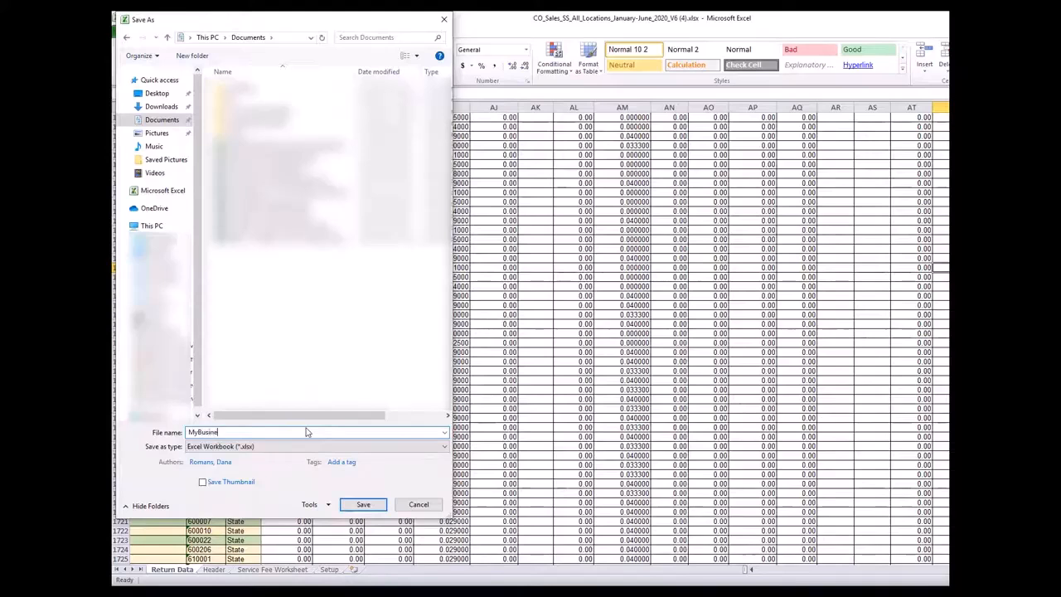
type("ssQuarter12020")
left_click(364, 505)
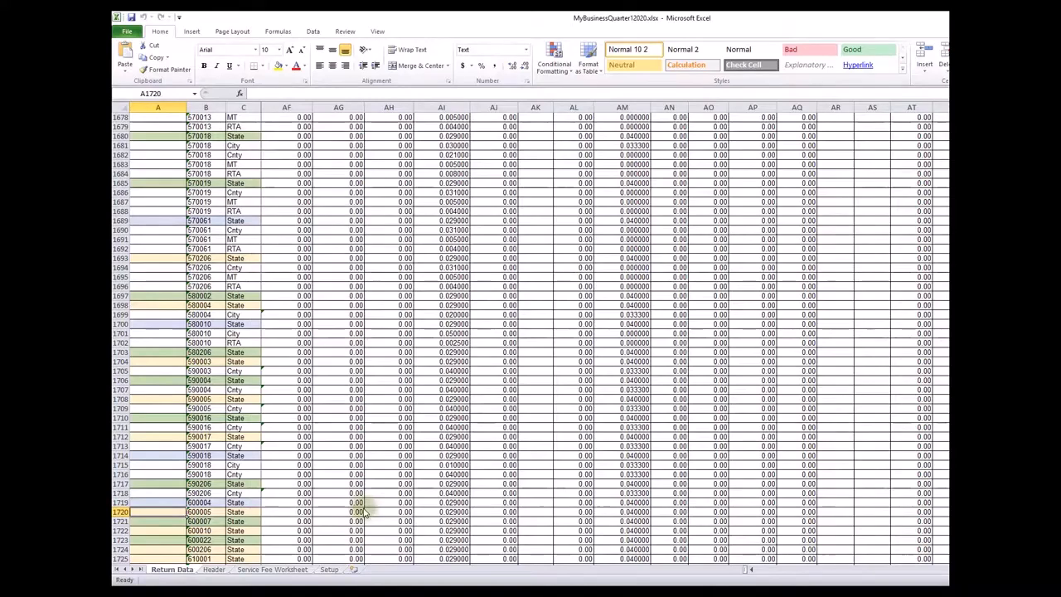
Paste the copied Revenue Online data into cell A1 of the Setup sheet.
left_click(329, 571)
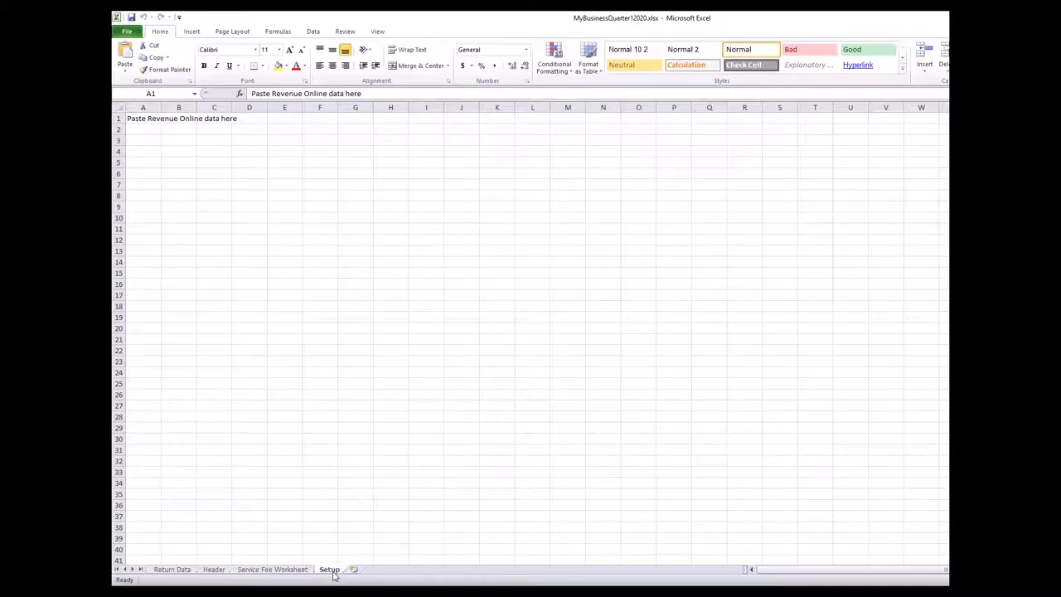
left_click(140, 118)
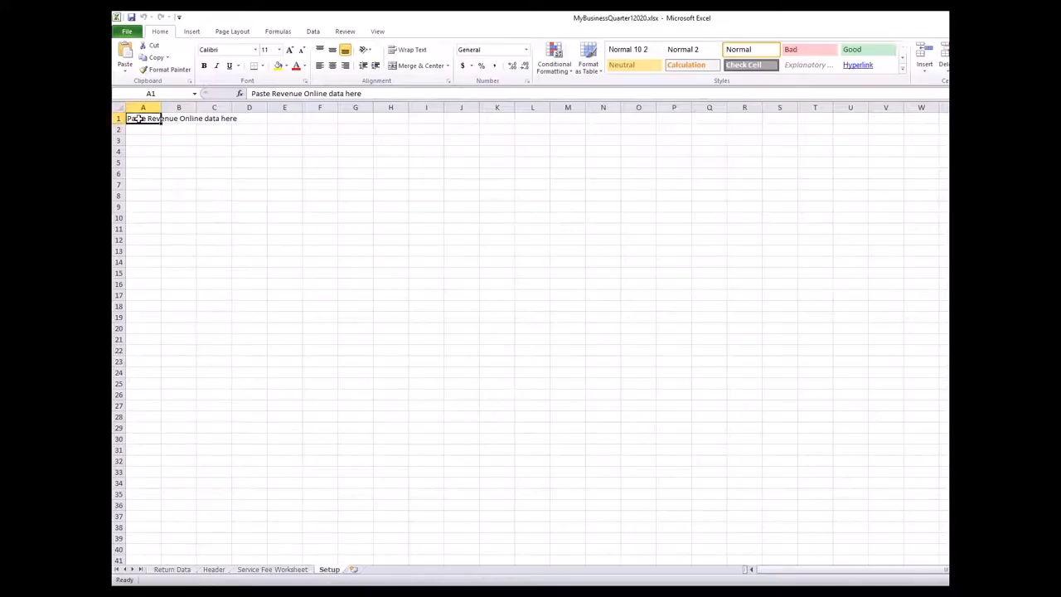
key("ctrl+v")
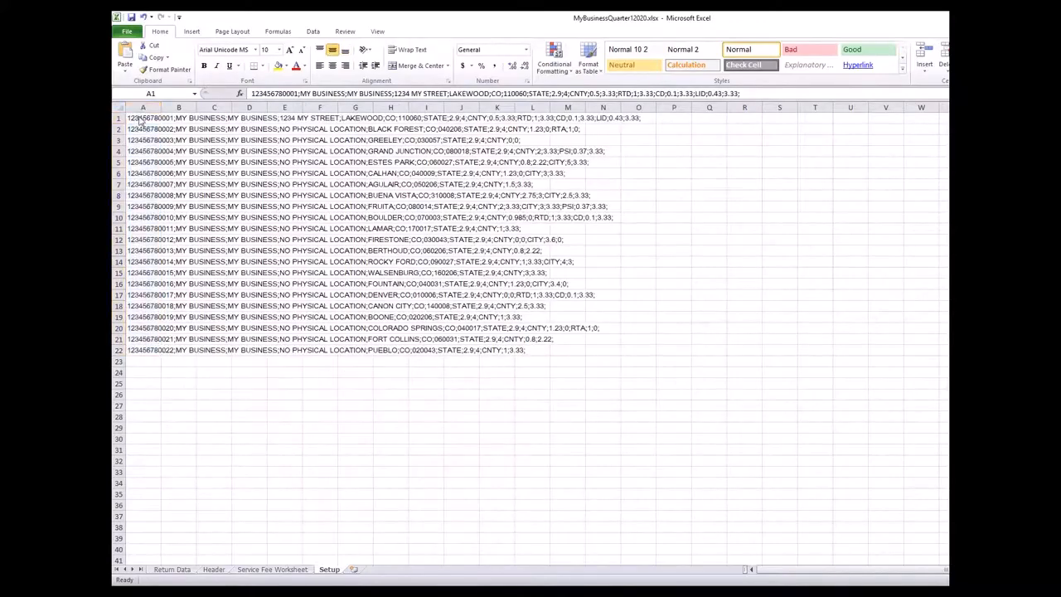
Run Text to Columns on the pasted column A data as Delimited, using only Semicolon as the delimiter.
key("ctrl+shift+Down")
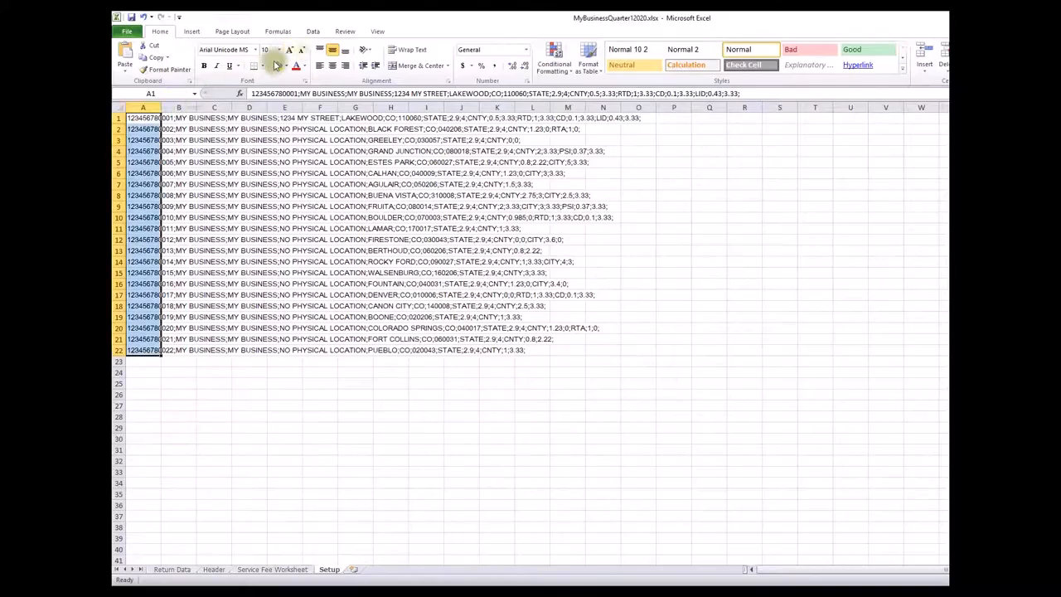
left_click(314, 31)
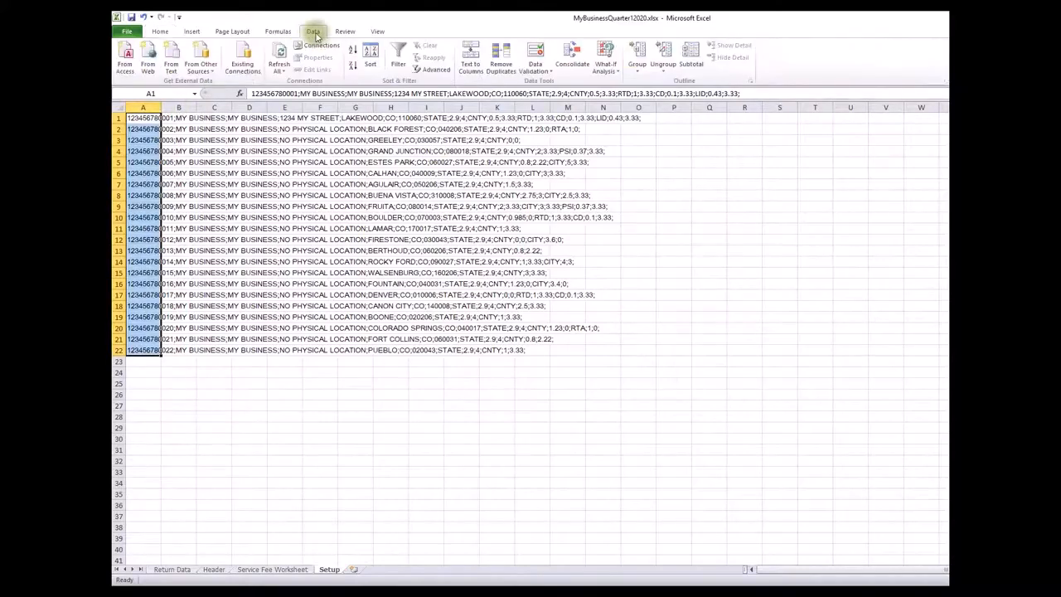
left_click(471, 63)
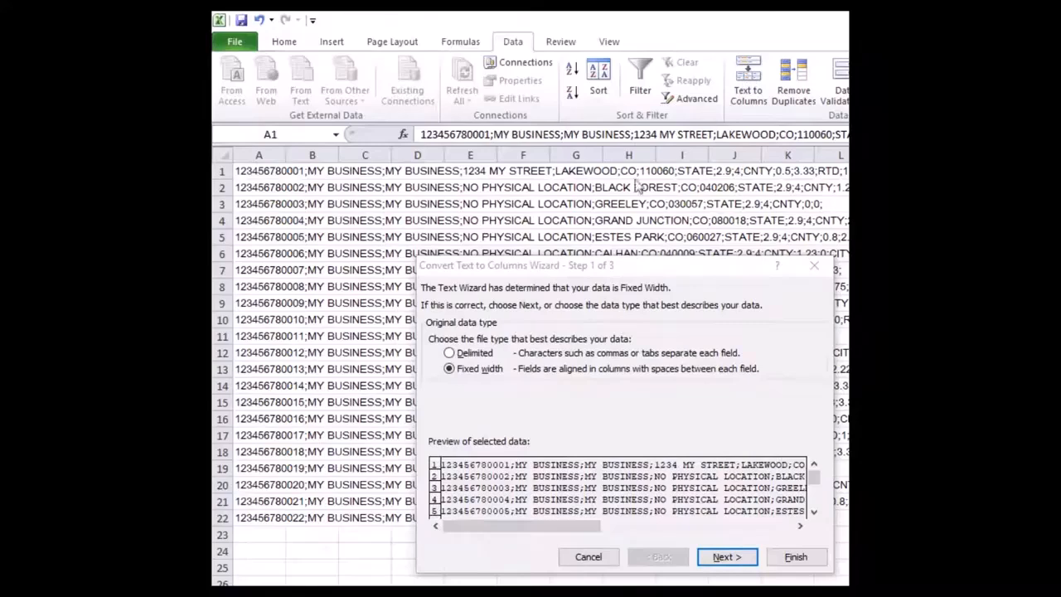
left_click(450, 353)
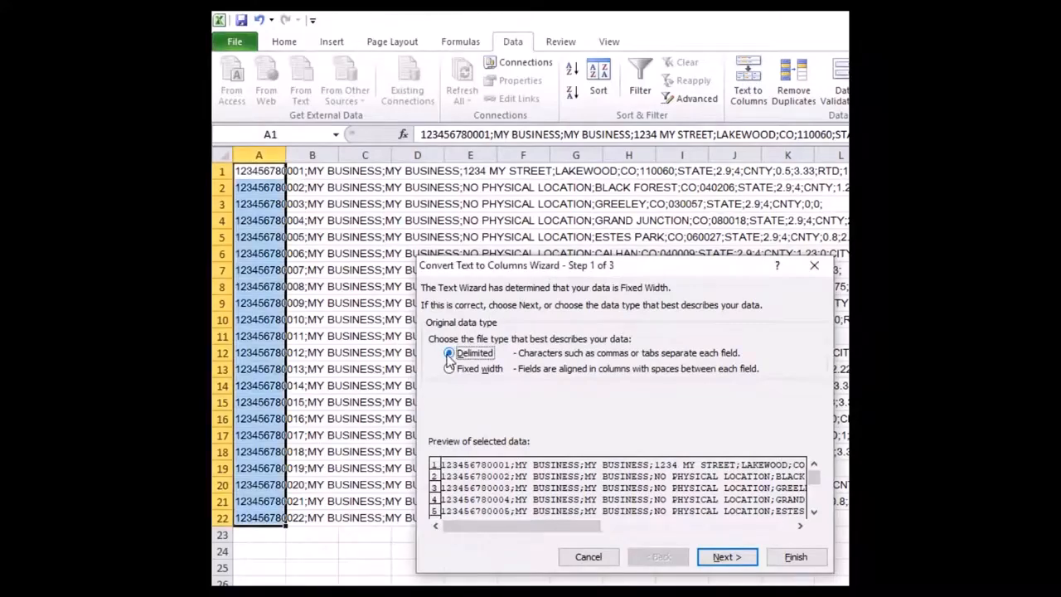
left_click(725, 556)
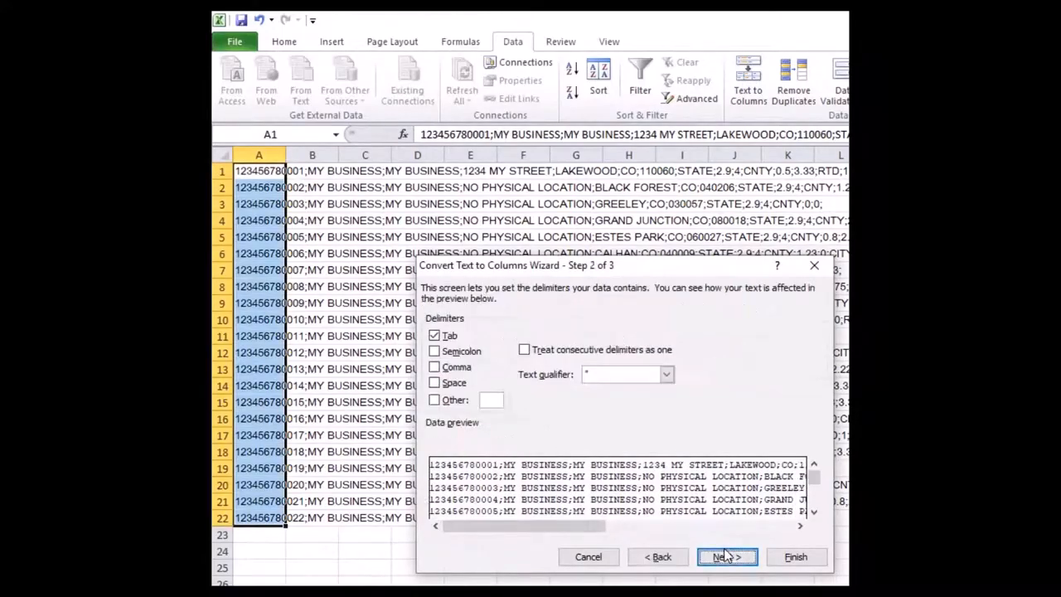
left_click(435, 337)
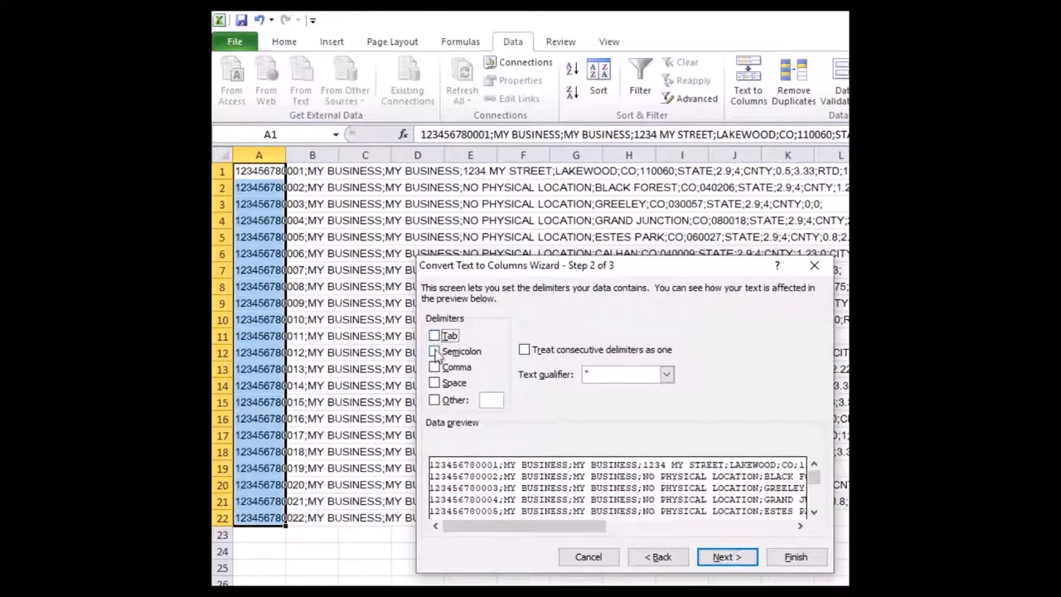
left_click(434, 351)
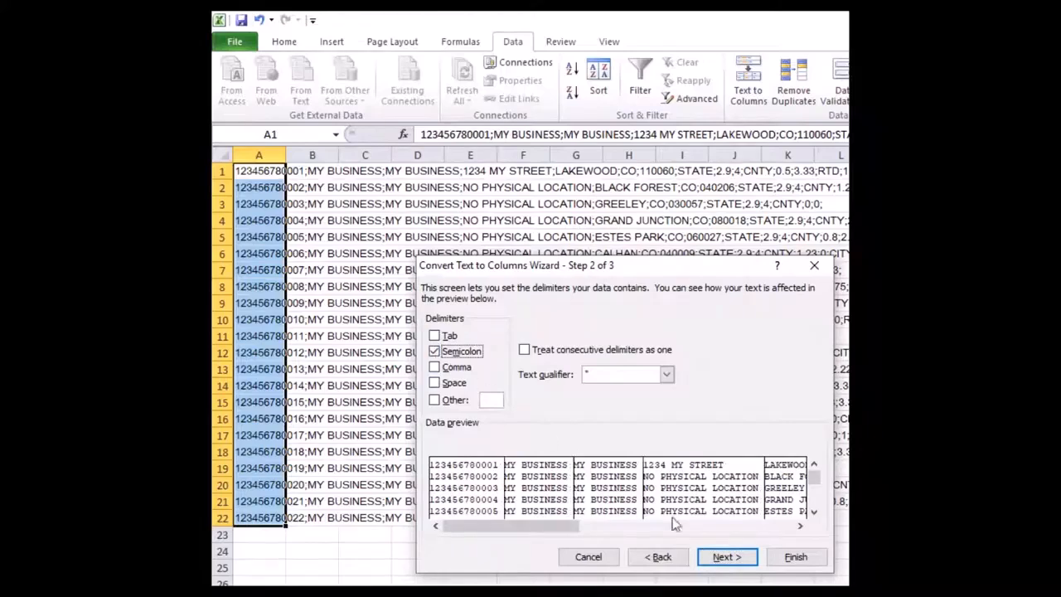
left_click(725, 558)
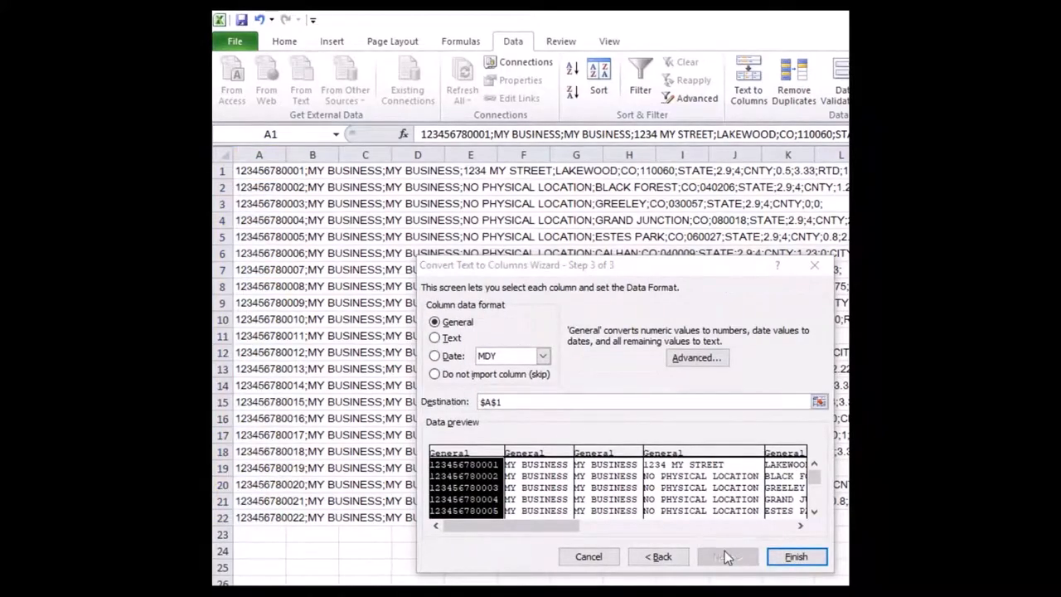
Set the account number and jurisdiction code columns to Text format and finish the text-to-columns conversion.
left_click(434, 338)
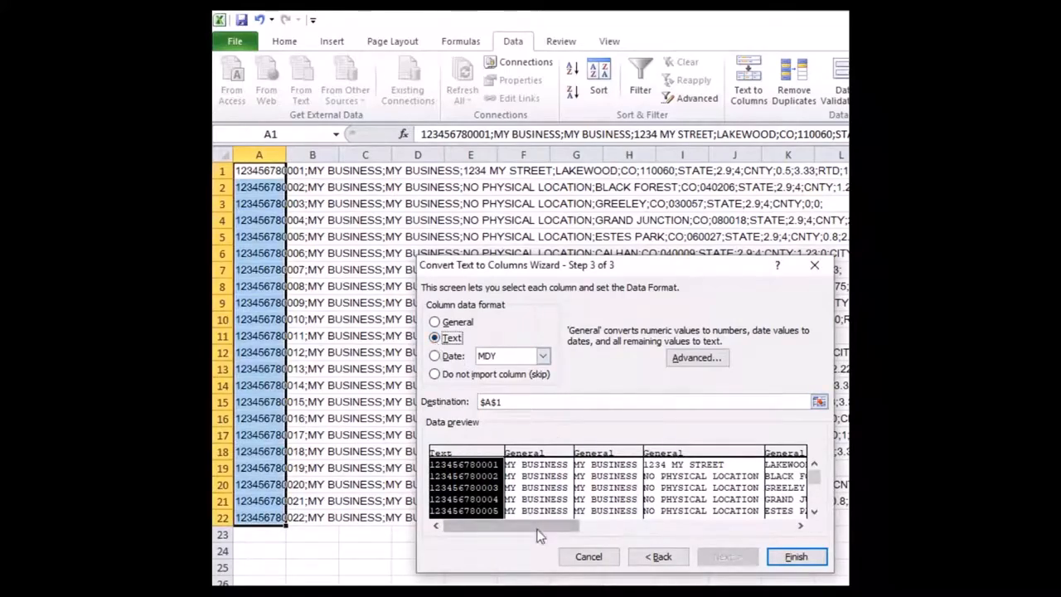
left_click_drag(540, 536, 635, 532)
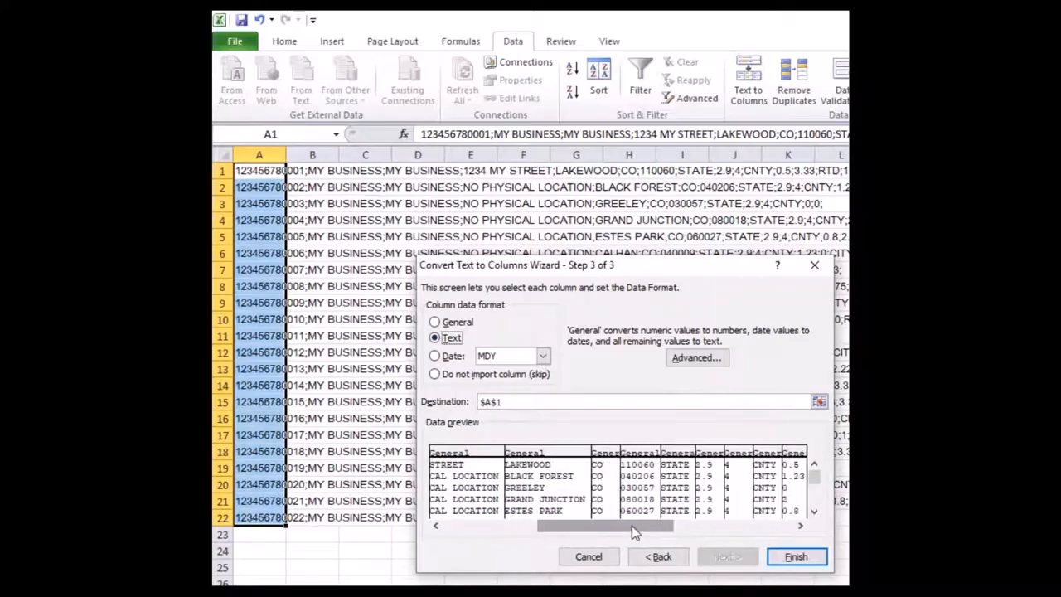
left_click(638, 493)
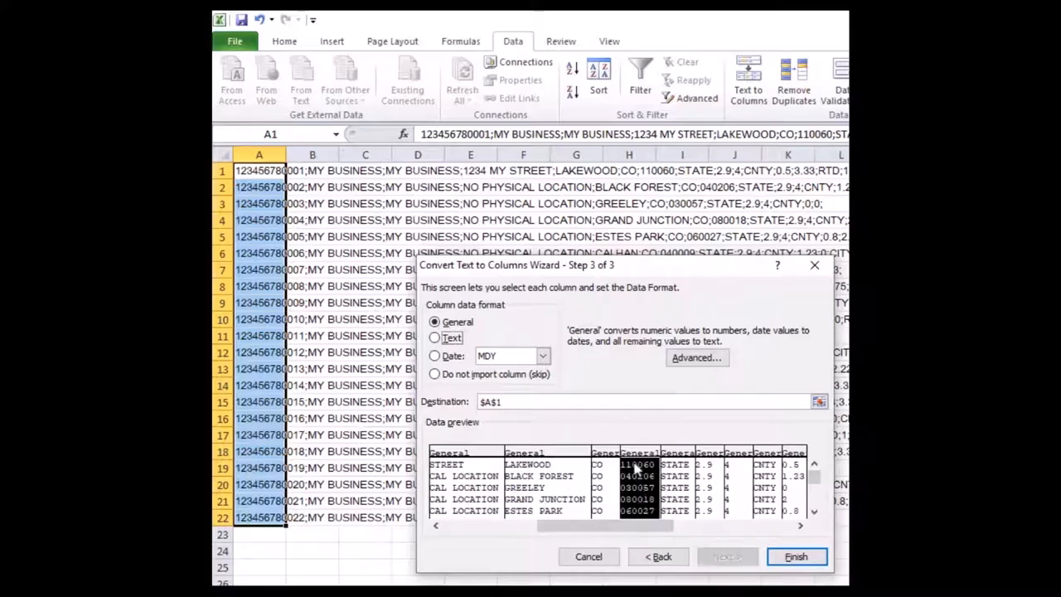
left_click(436, 338)
left_click(796, 558)
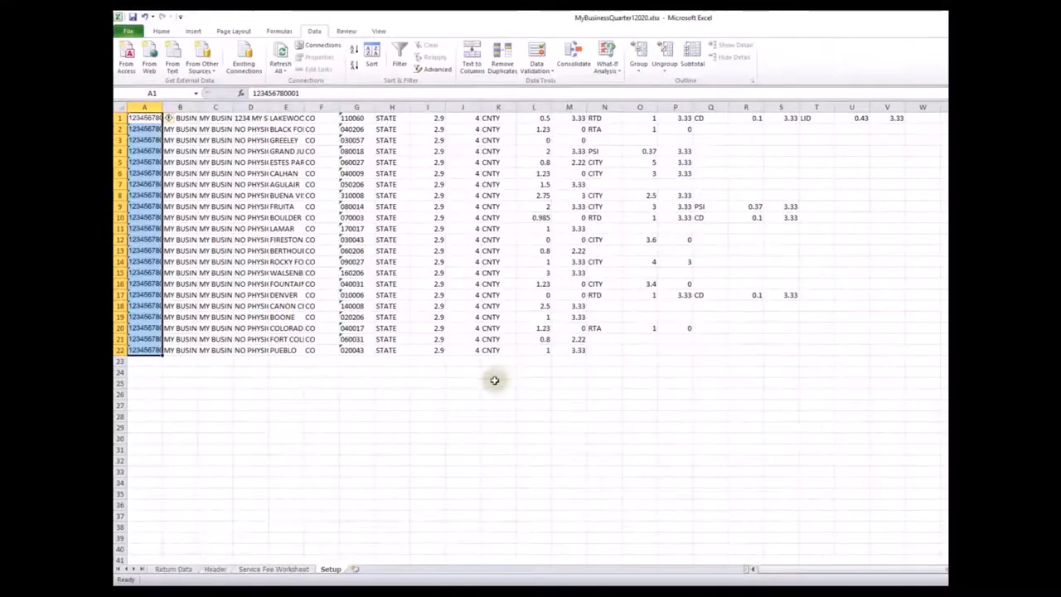
Format column A of the Return Data sheet as Number with 0 decimal places.
left_click(171, 569)
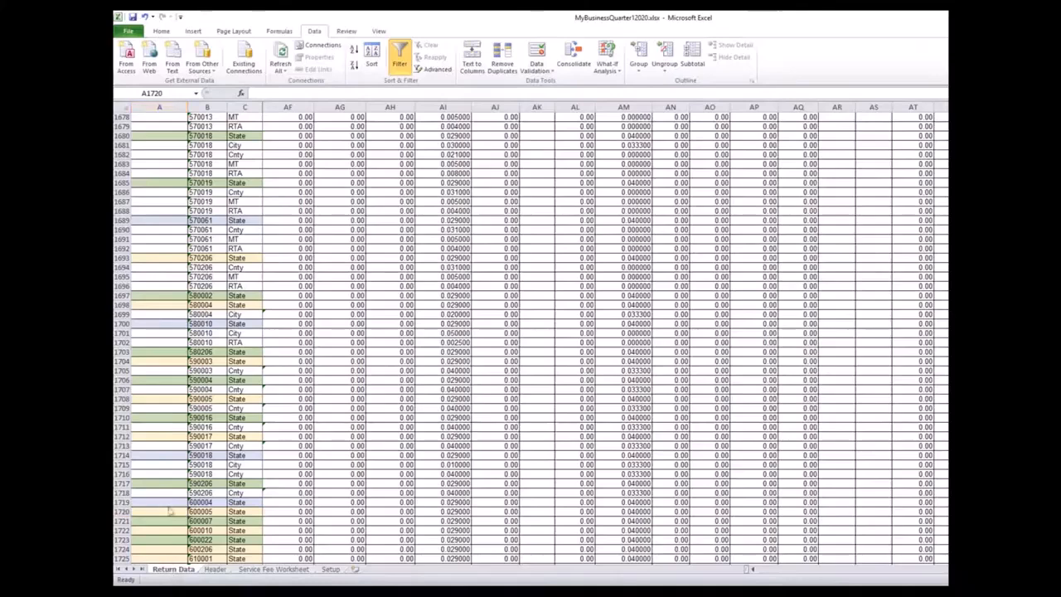
right_click(163, 106)
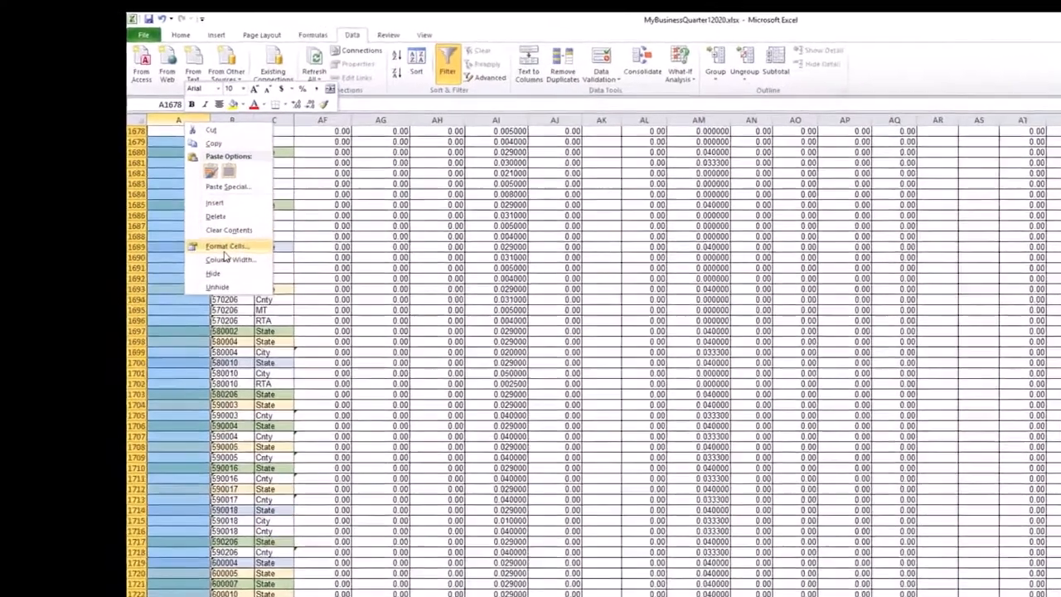
left_click(201, 220)
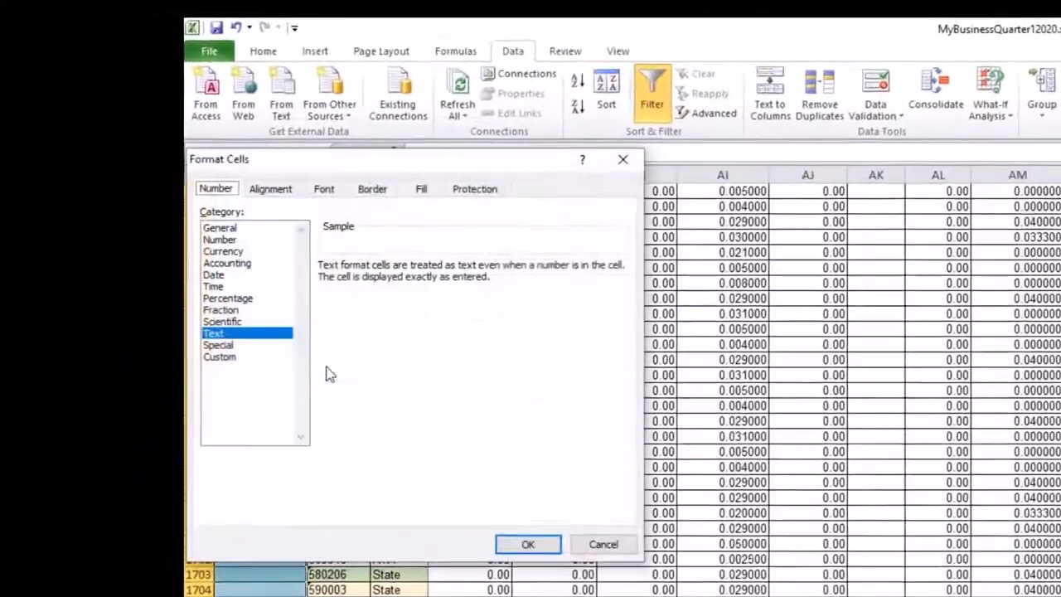
left_click(232, 246)
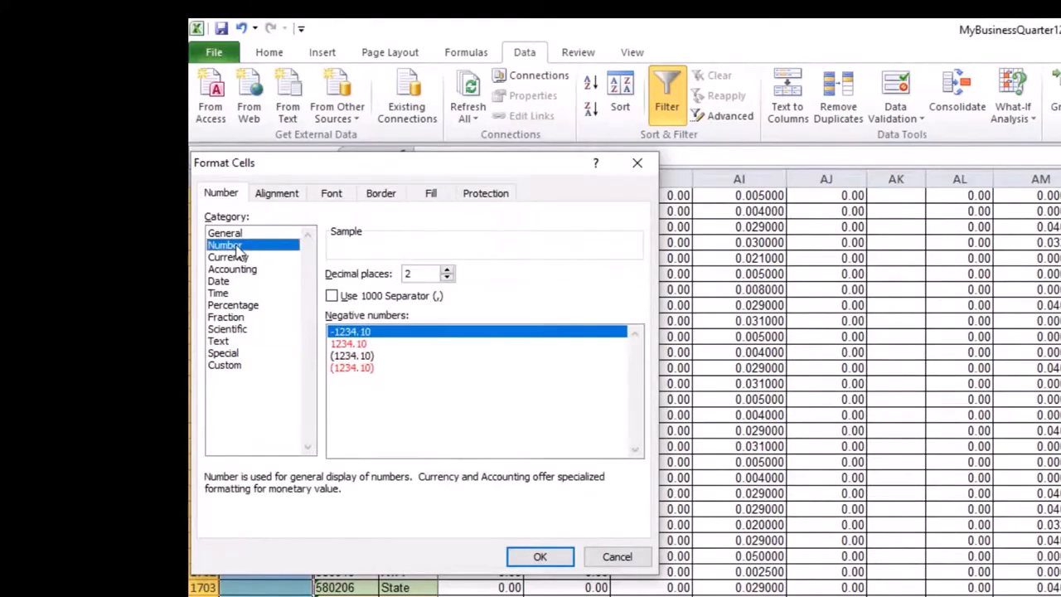
left_click(446, 279)
left_click(446, 280)
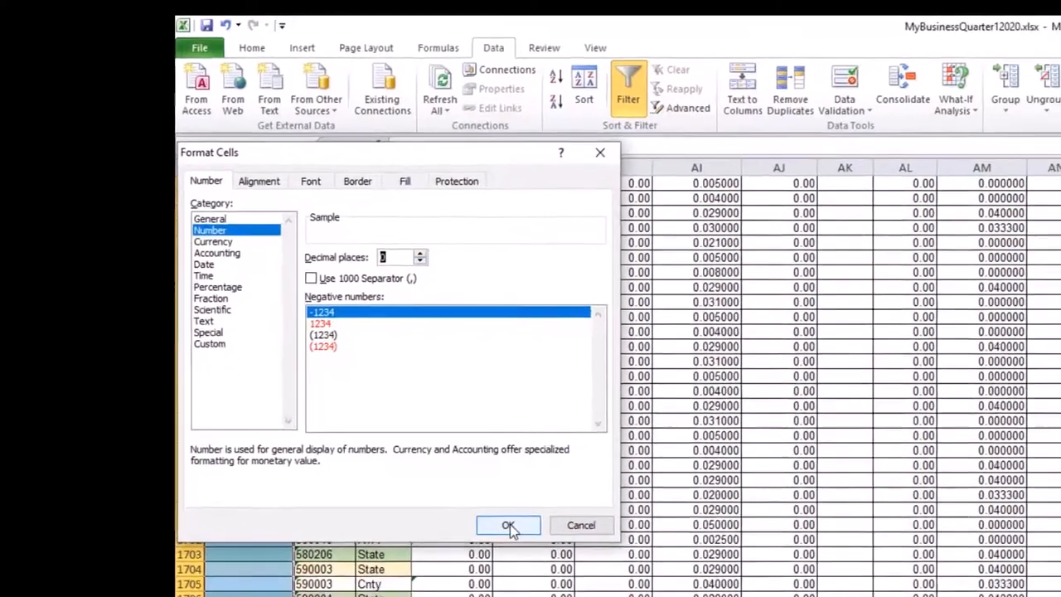
left_click(539, 557)
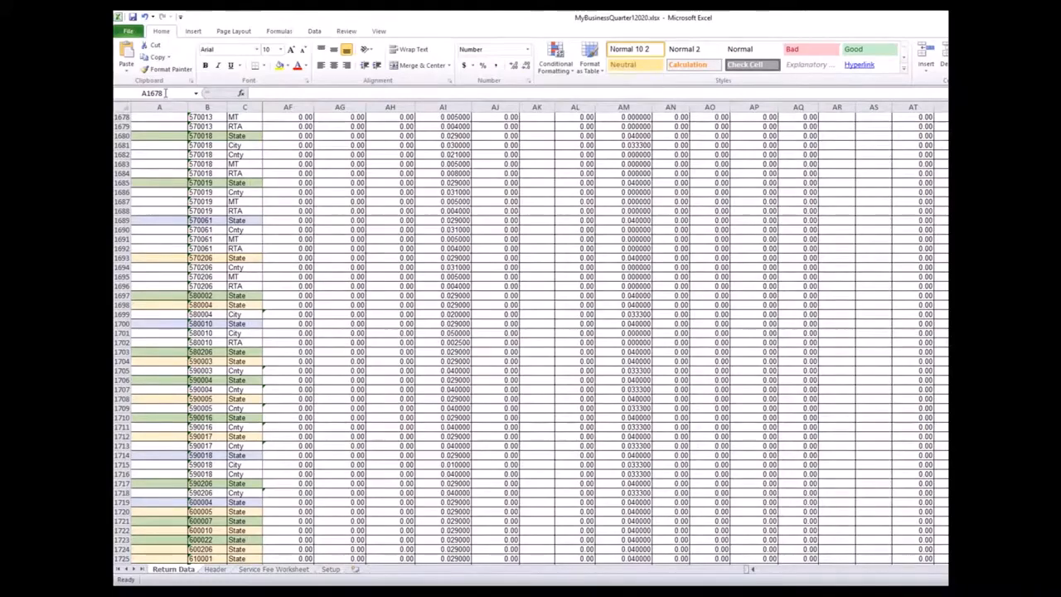
Go to cell A3 on the Return Data sheet.
key("Return")
left_click(166, 93)
type("a3")
key("Return")
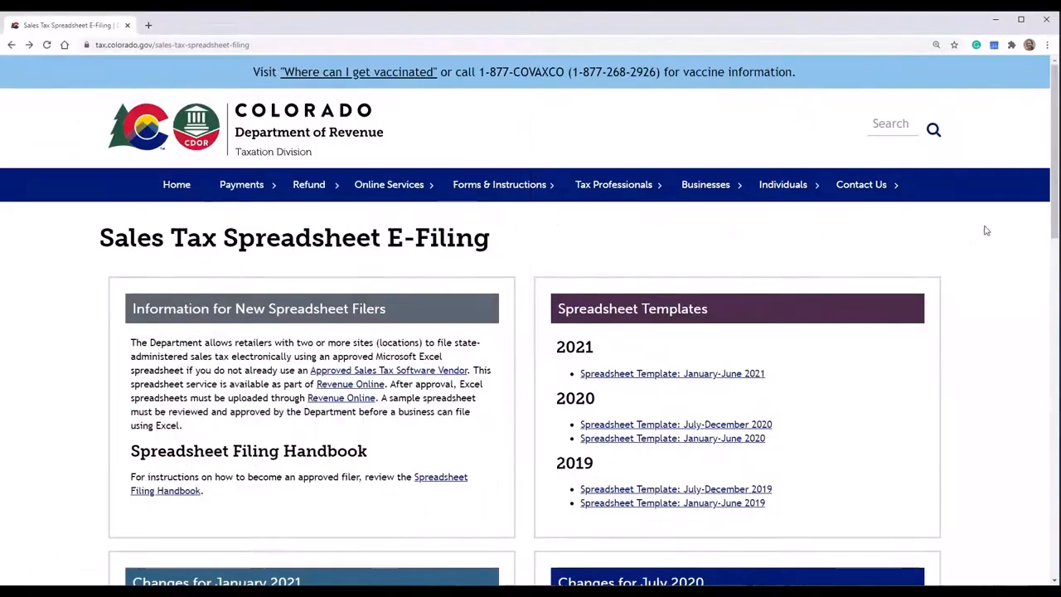
Switch to the Sales Tax Spreadsheet E-Filing page in the browser and open the PDF instructions for adding location account numbers.
left_click_drag(1057, 214, 1057, 520)
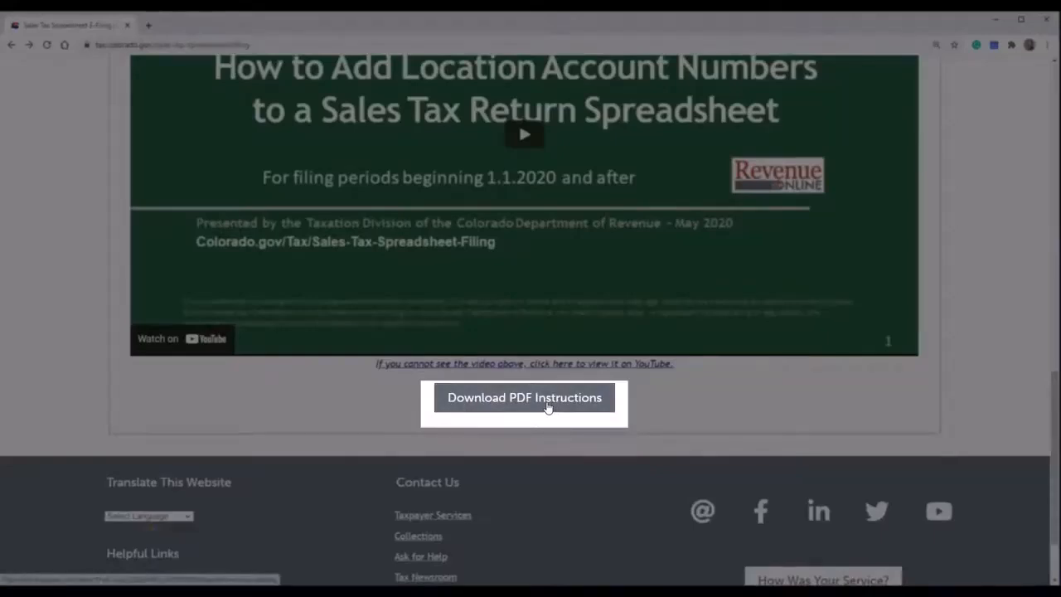
left_click(548, 398)
left_click_drag(1057, 92, 1056, 369)
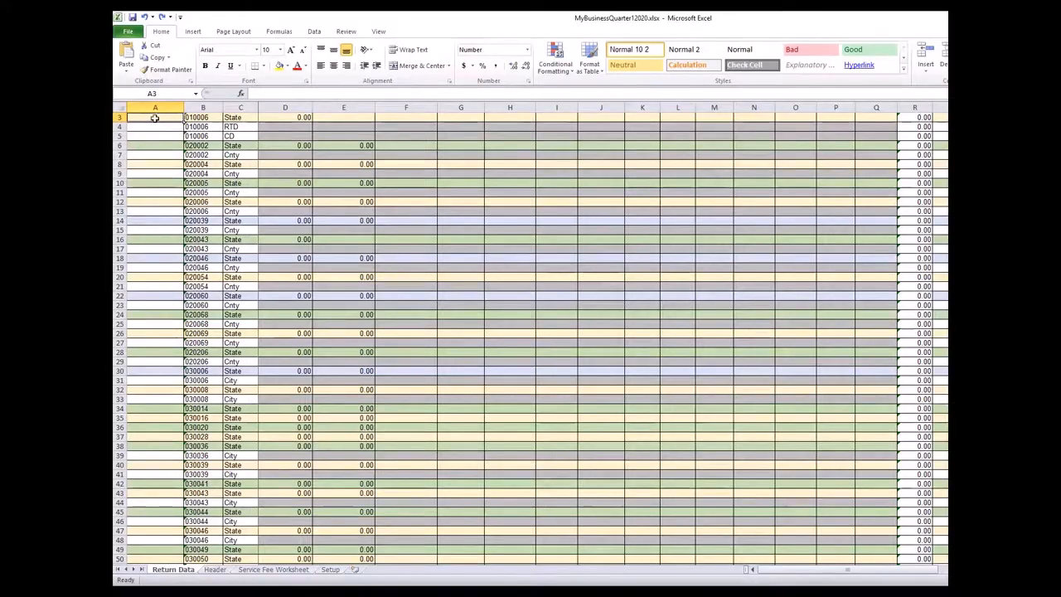
Enter =INDEX(Setup!$A$1:$A$800,MATCH('Return Data'!B3,Setup!$G$1:Setup!$G$800,0)) in cell A3 and fill it down column A.
type("=INDEX(Setup!$A$1:$A$800,MATCH('Return Data'!B3,Setup!$G$1:Setup!$G$800,0))")
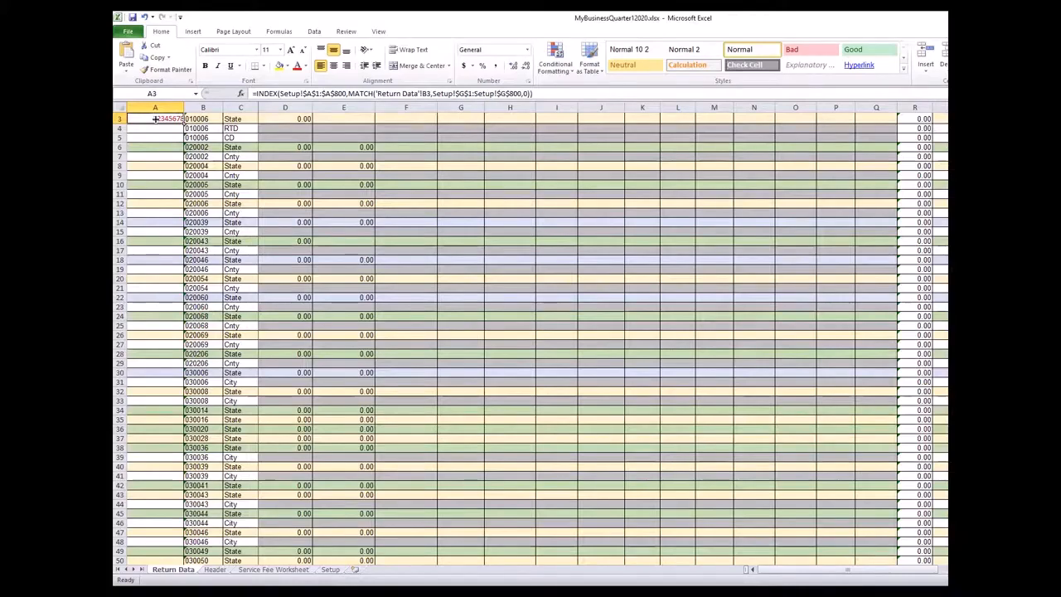
double_click(182, 123)
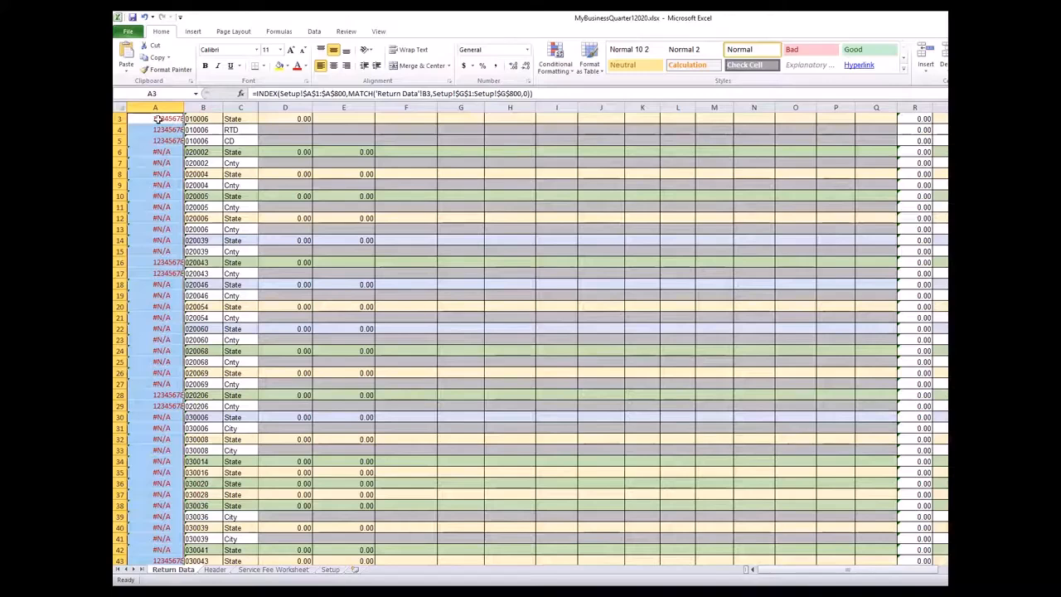
Copy the column A formulas from A3 through A1791 and paste them in place as Values with Paste Special.
left_click(157, 120)
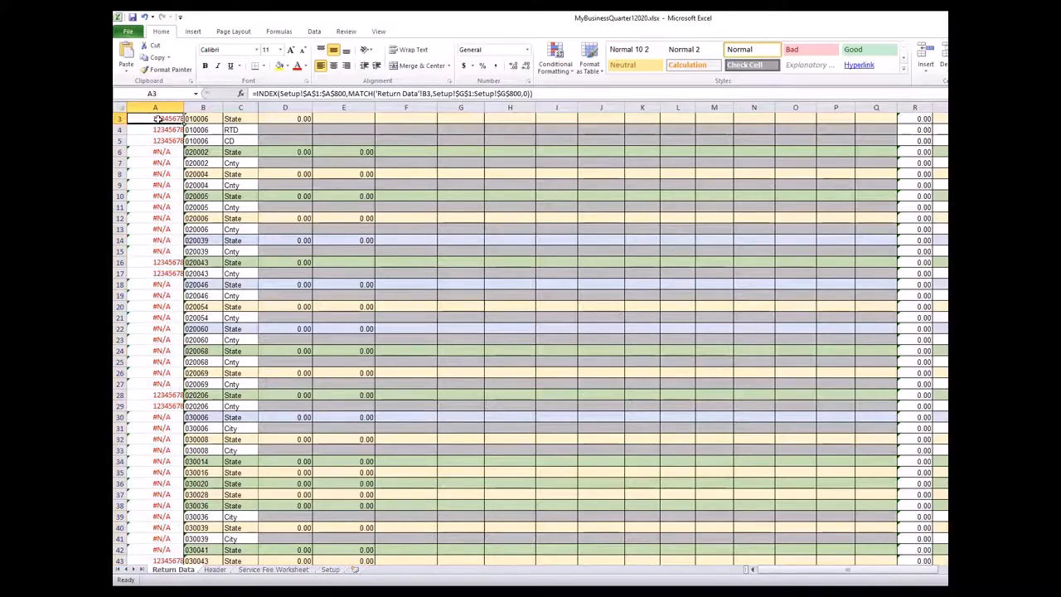
key("ctrl+shift+Down")
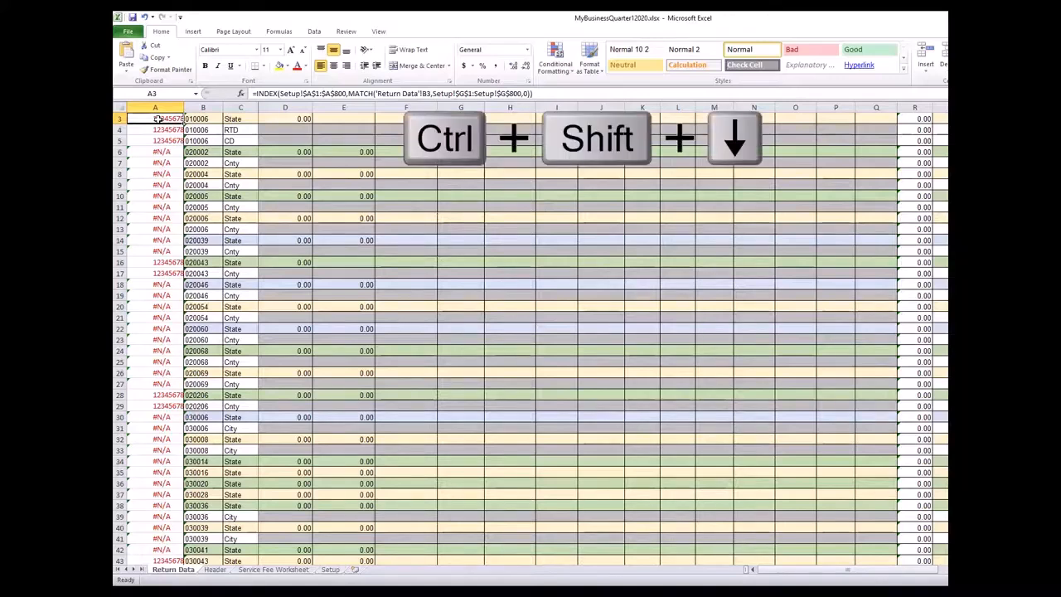
key("ctrl+shift+Down")
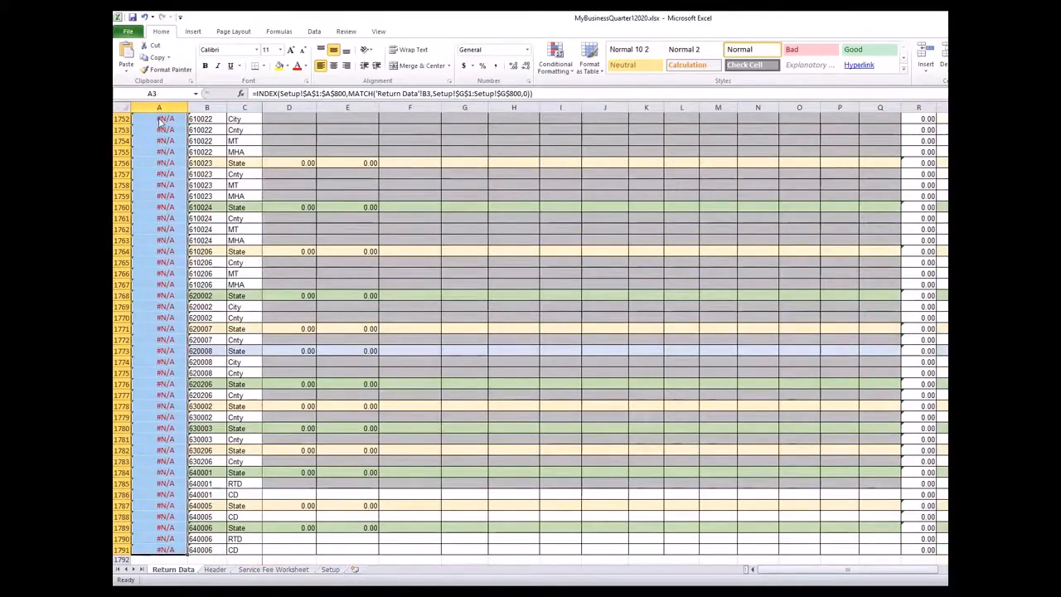
key("ctrl+c")
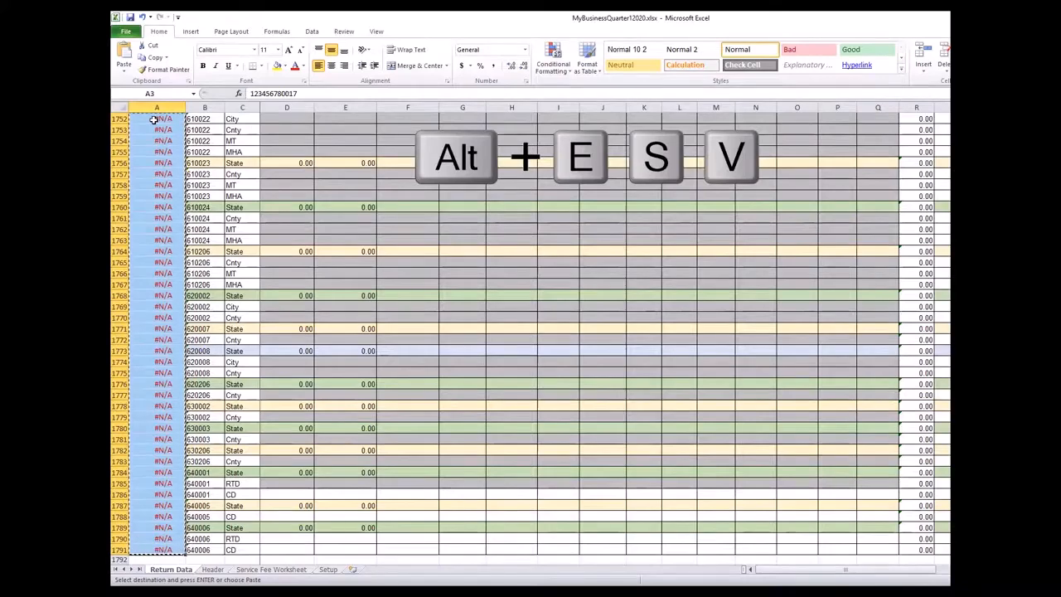
right_click(155, 121)
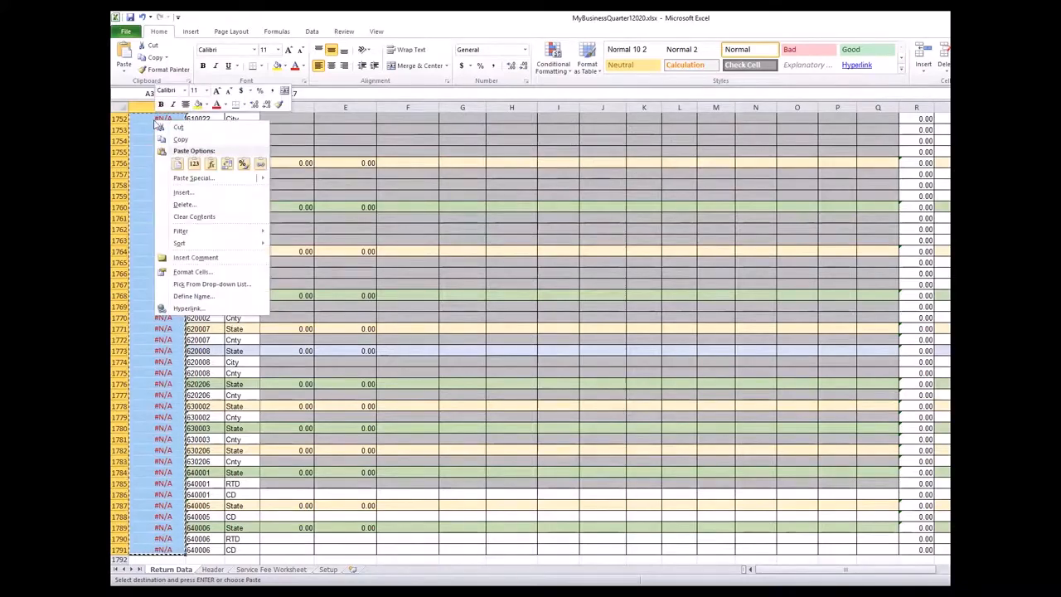
mouse_move(265, 180)
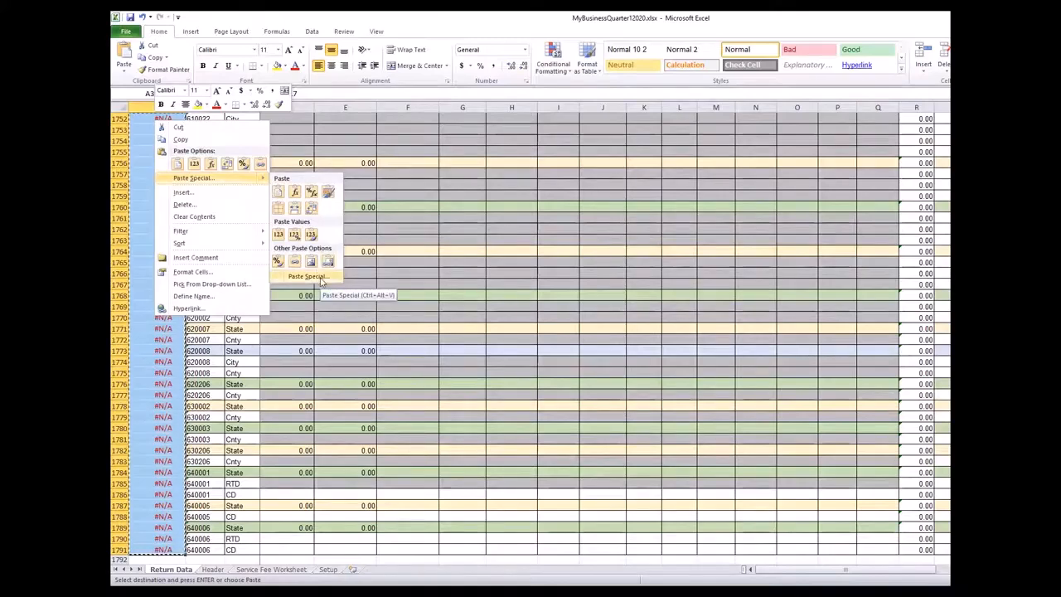
left_click(321, 281)
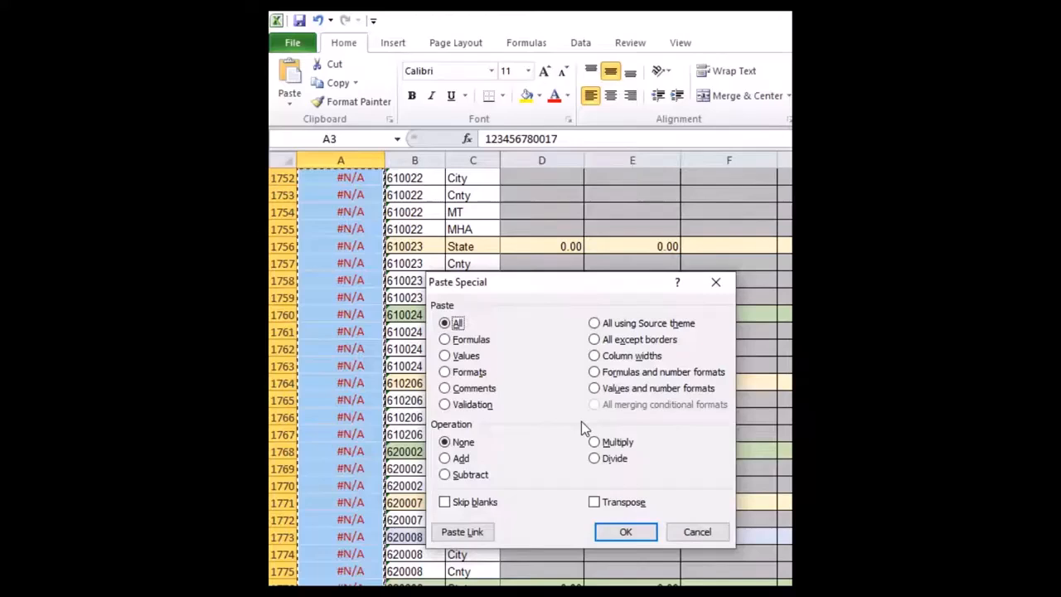
left_click(446, 356)
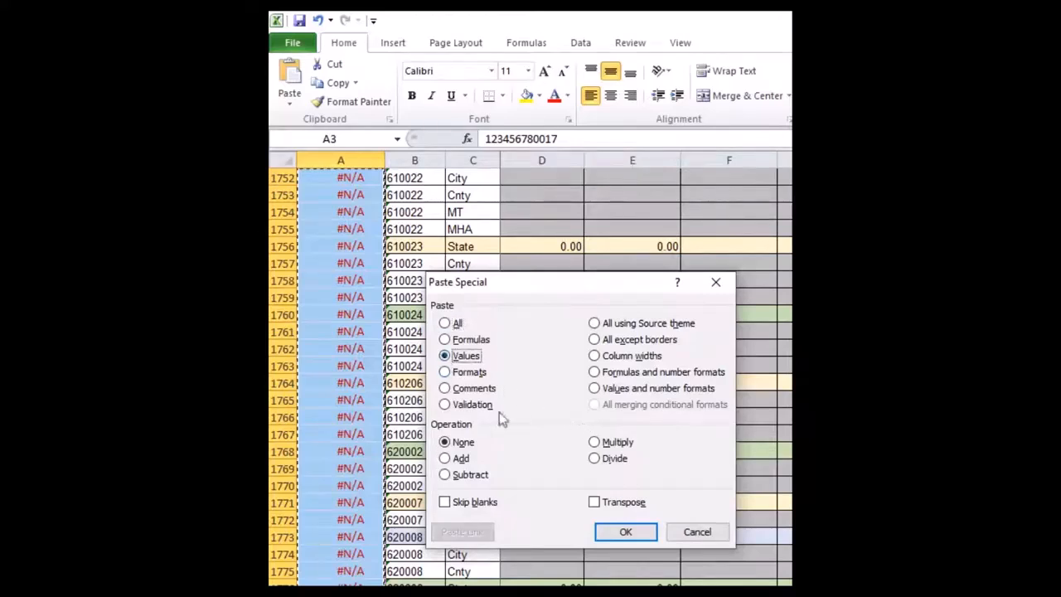
left_click(626, 533)
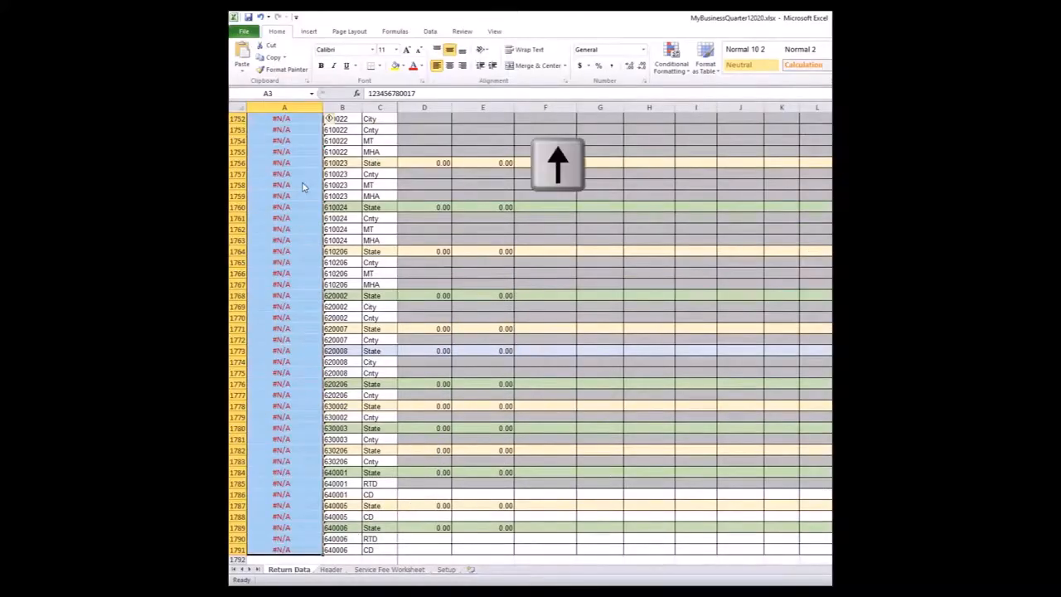
Copy rows 6 and 7 for jurisdiction code 020002 and paste them below the data starting at row 1792 of Return Data.
key("Up")
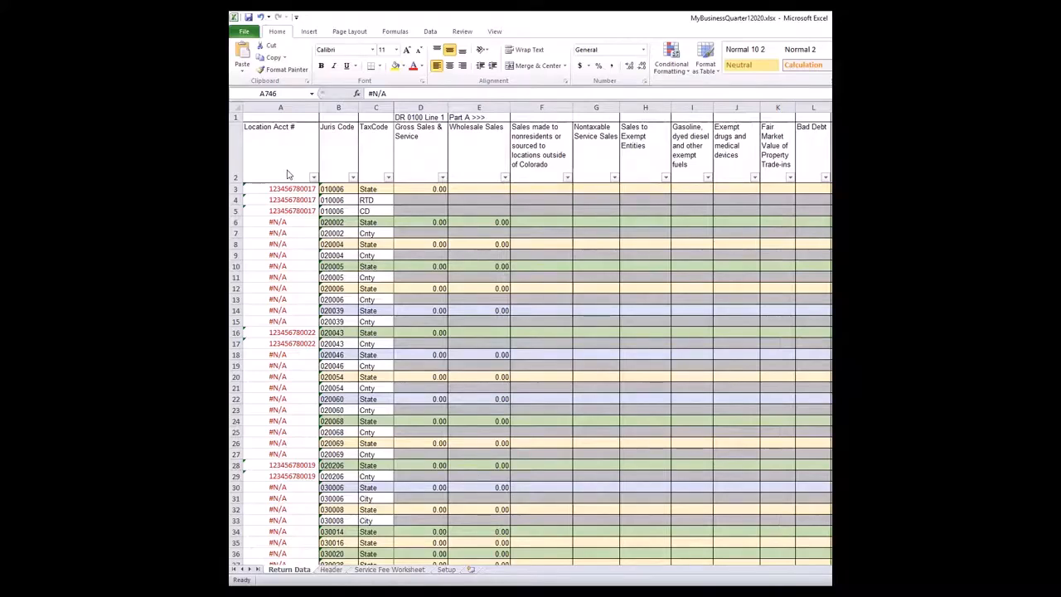
key("ctrl+Home")
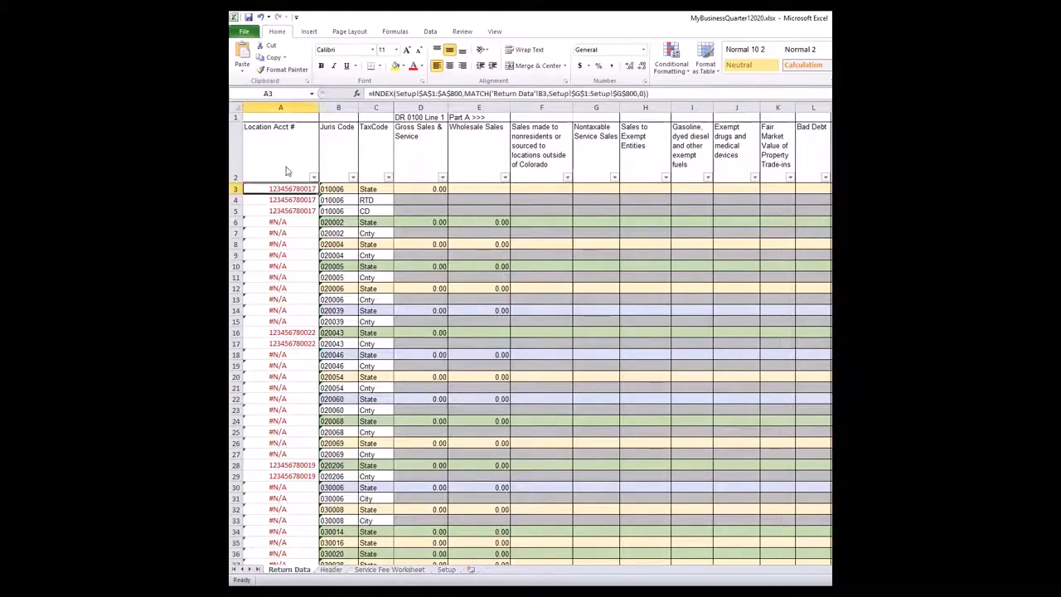
left_click(234, 222)
left_click_drag(235, 223, 236, 233)
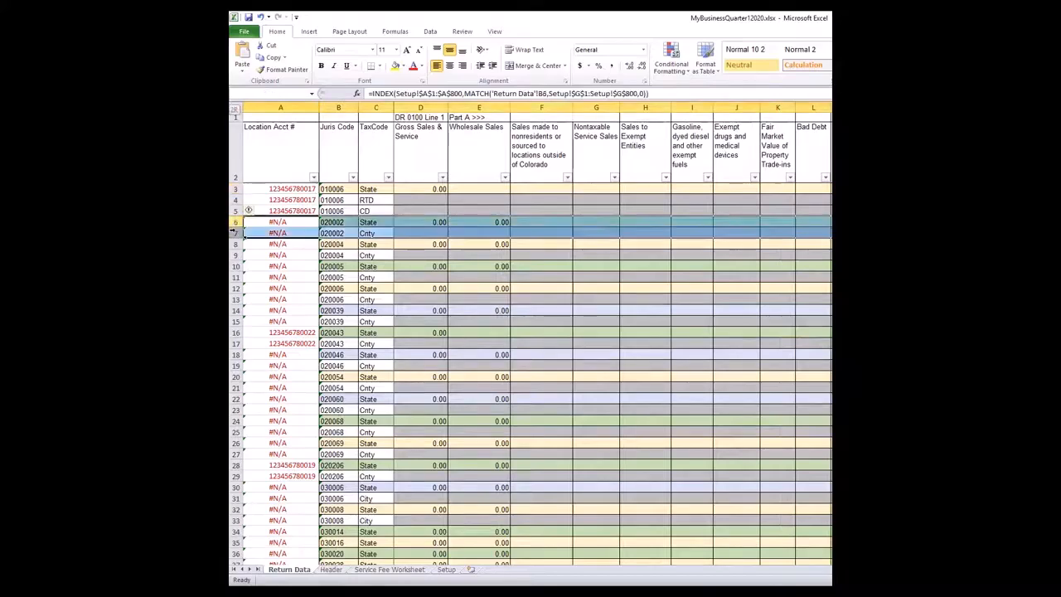
right_click(244, 232)
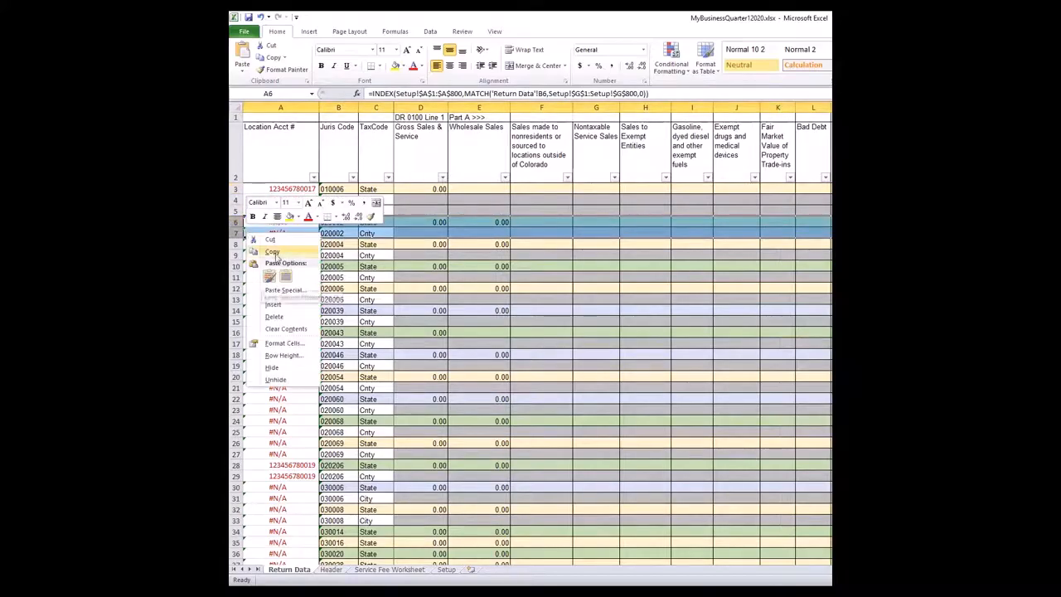
left_click(272, 252)
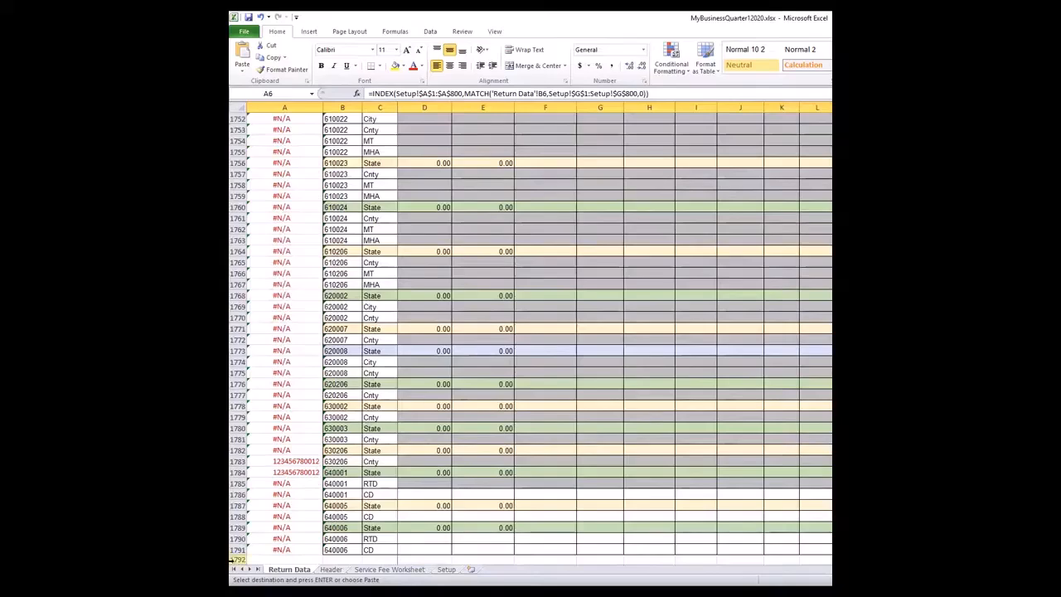
right_click(235, 561)
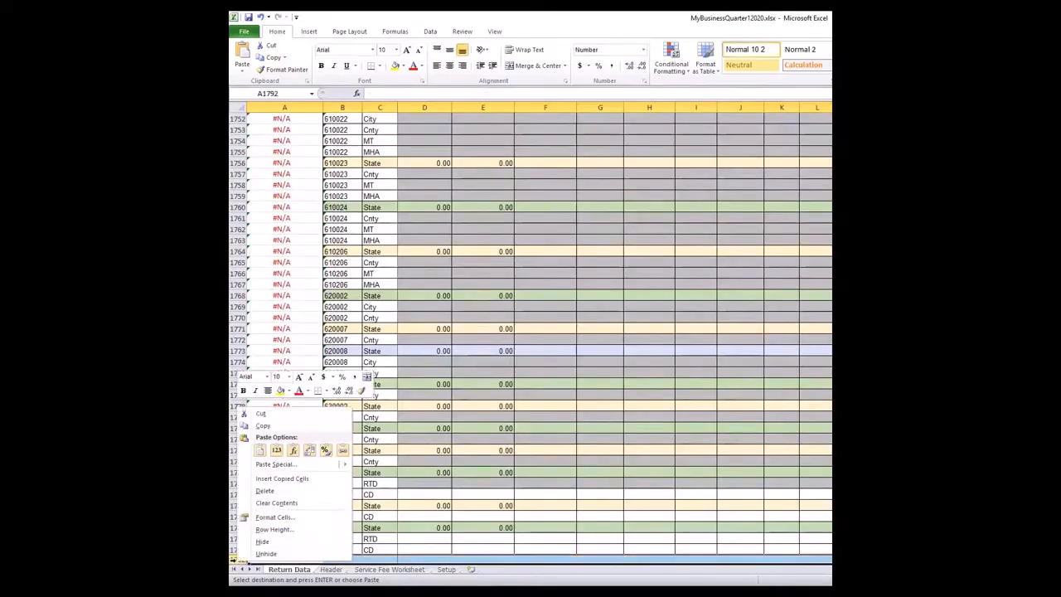
left_click(260, 451)
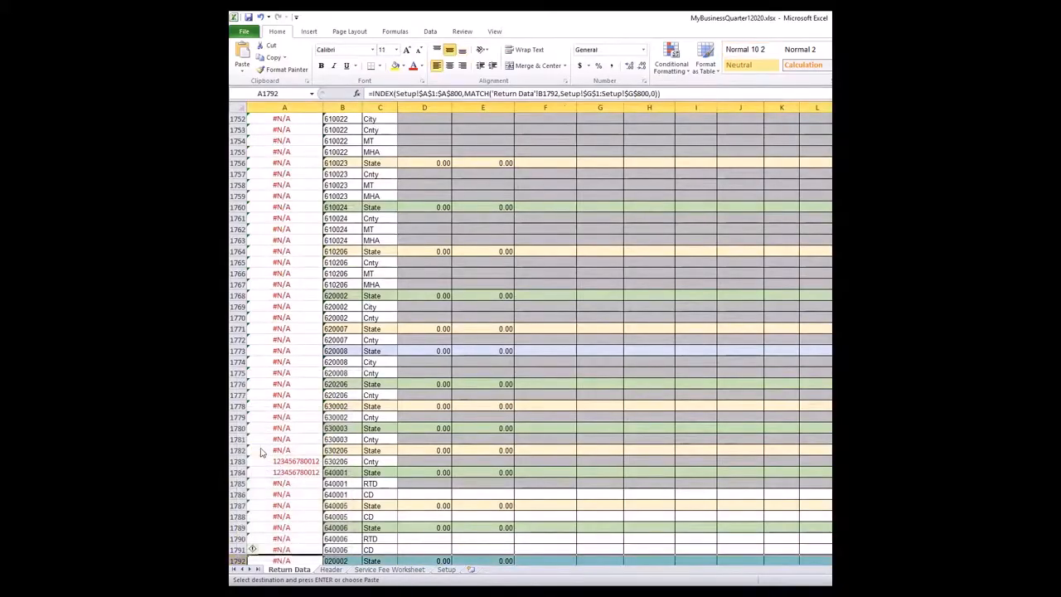
scroll(328, 530, "down", 2)
scroll(329, 530, "down", 2)
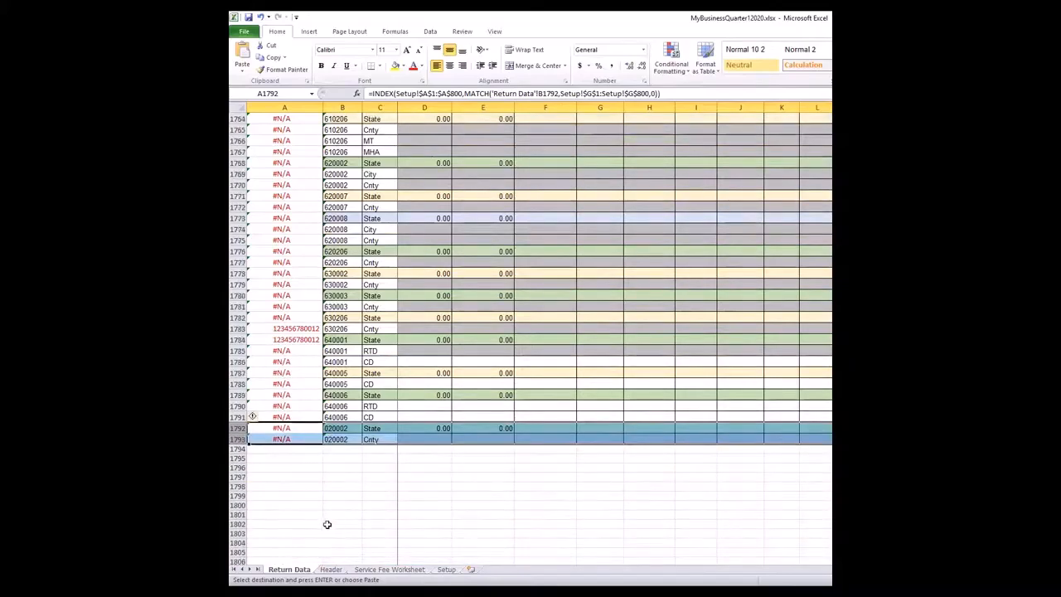
left_click(295, 428)
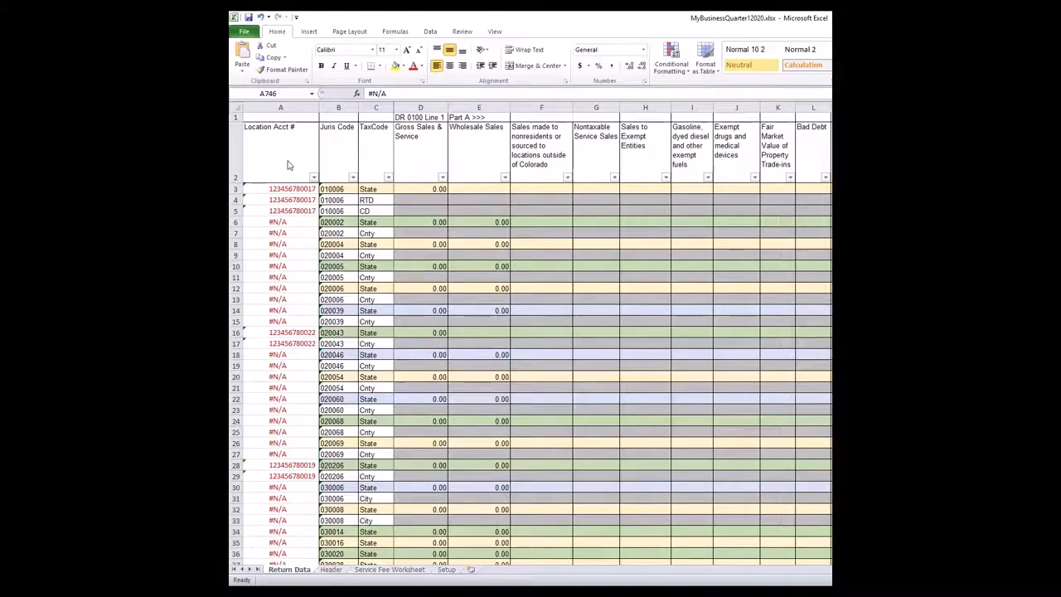
Search the Setup sheet for 0207 and step through the matching jurisdiction codes.
left_click(447, 570)
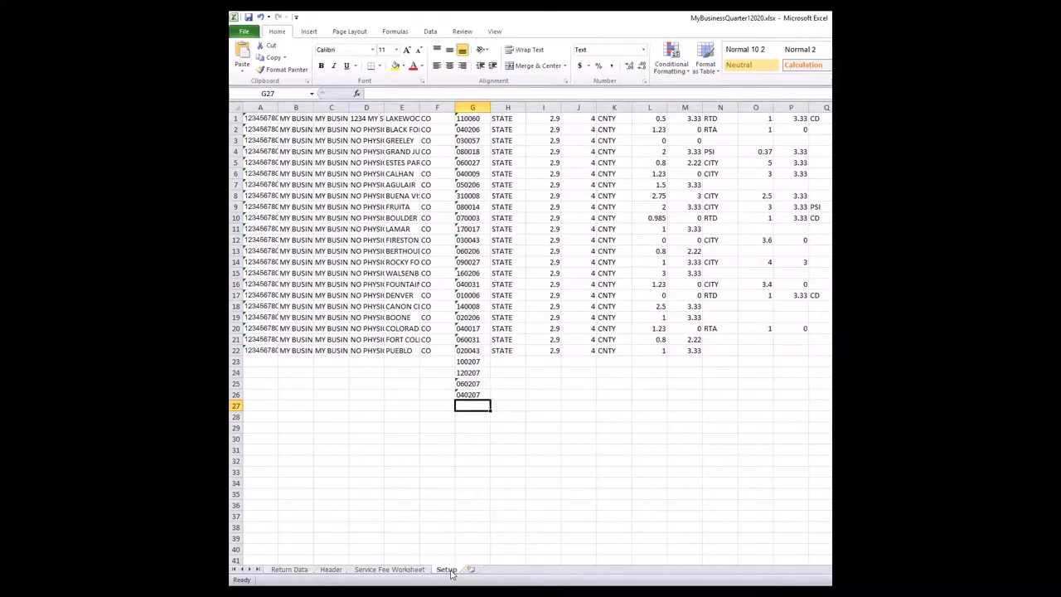
key("ctrl+f")
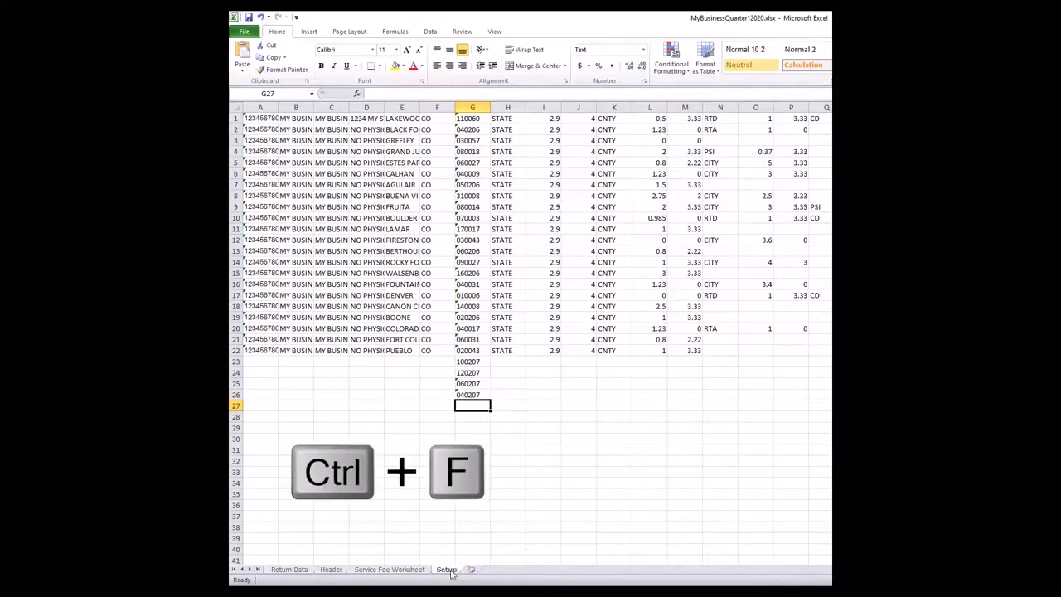
key("ctrl+f")
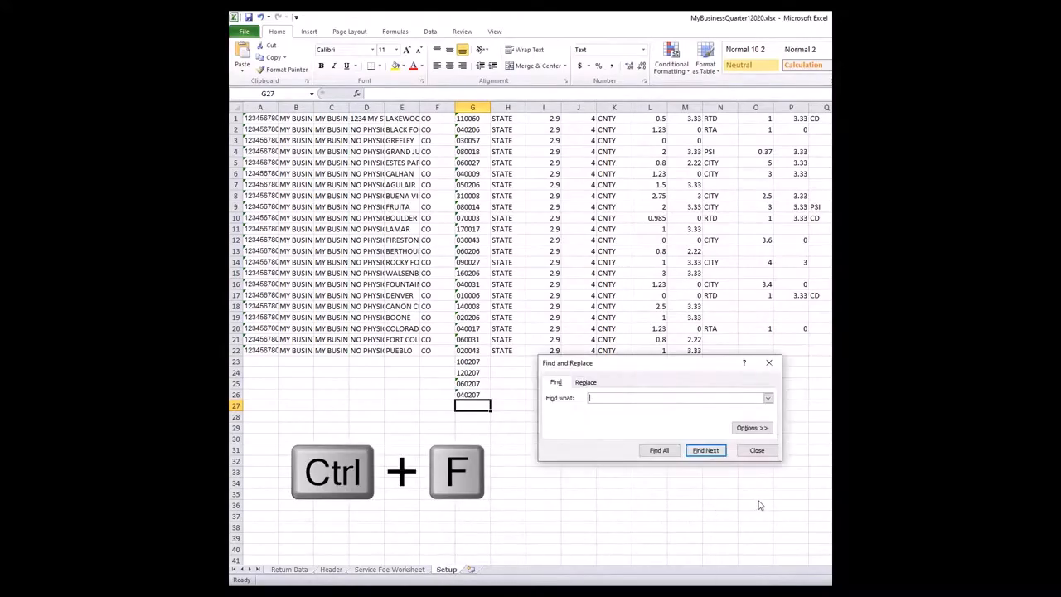
type("0207")
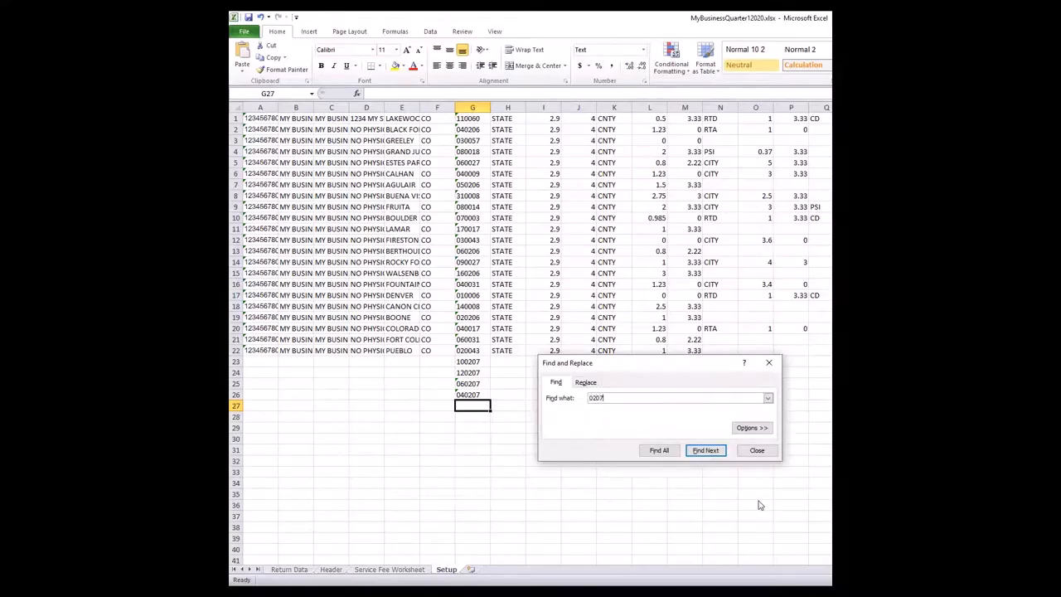
key("Return")
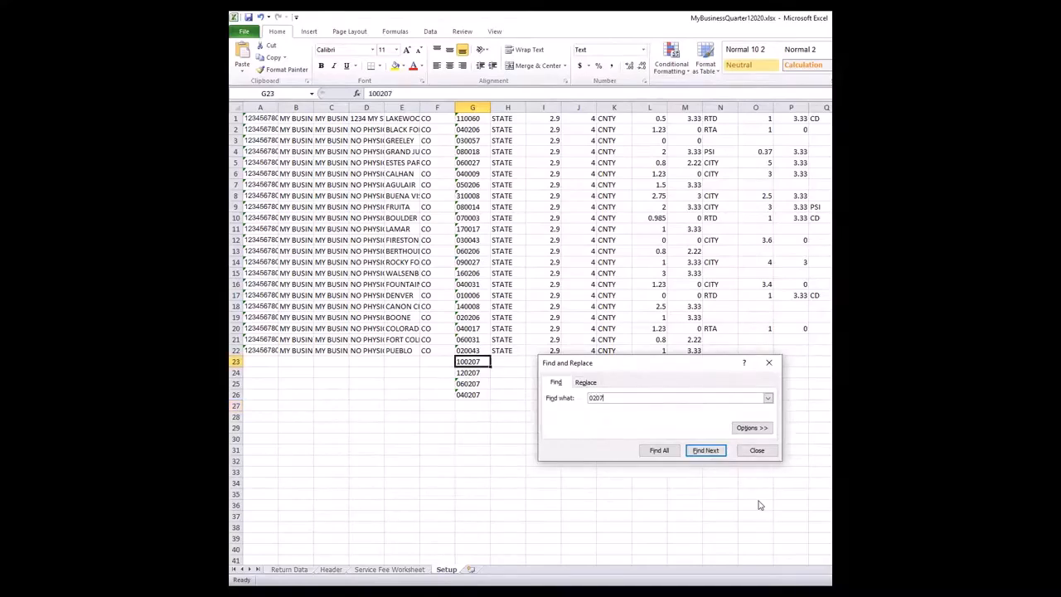
left_click(708, 453)
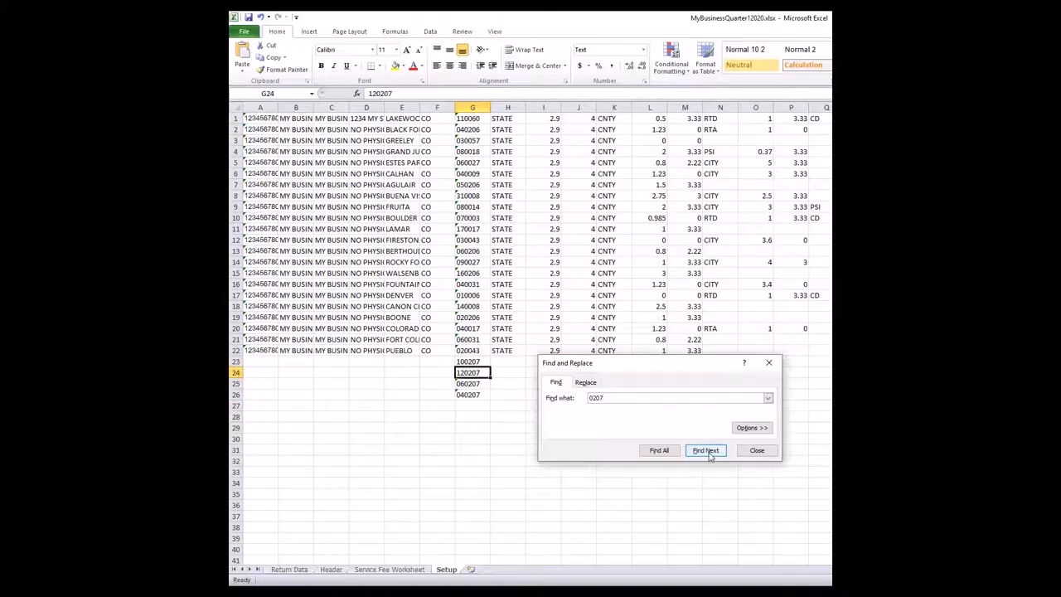
left_click(707, 452)
left_click(707, 451)
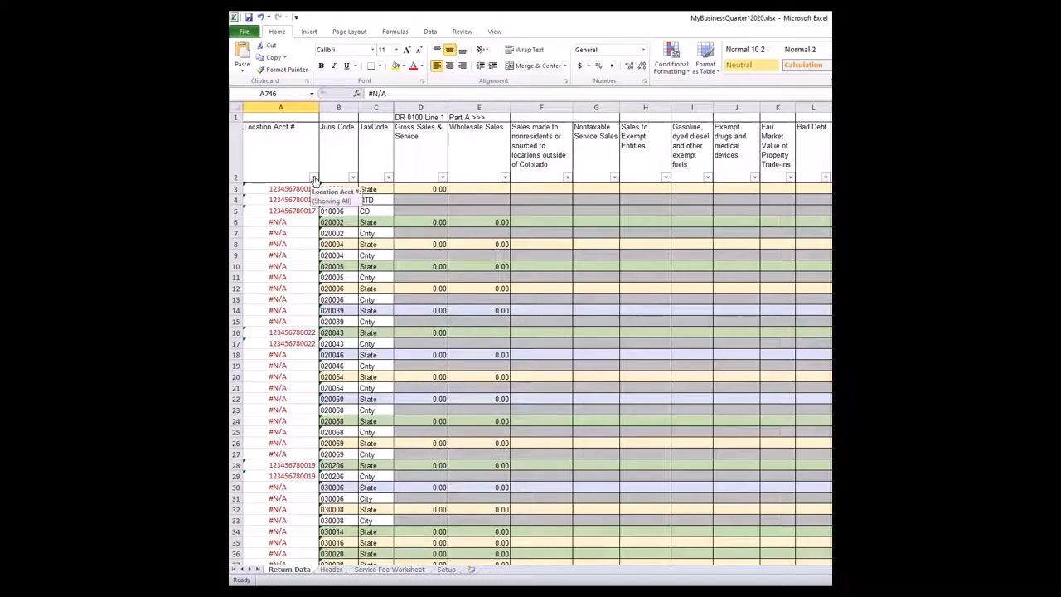
Filter the Location Acct # column on the Return Data sheet to show only #N/A entries.
left_click(313, 178)
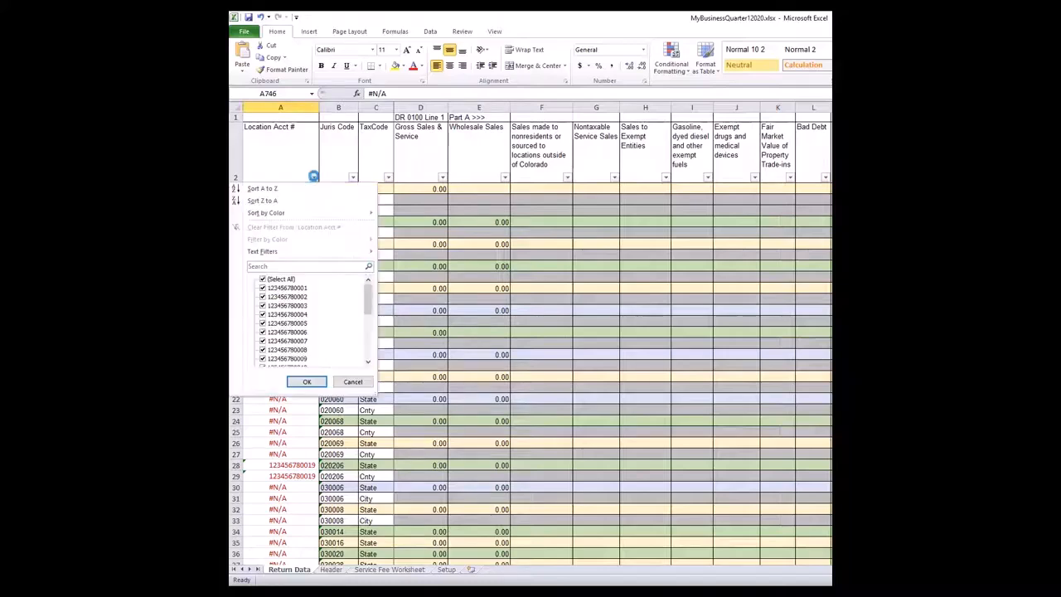
left_click(292, 266)
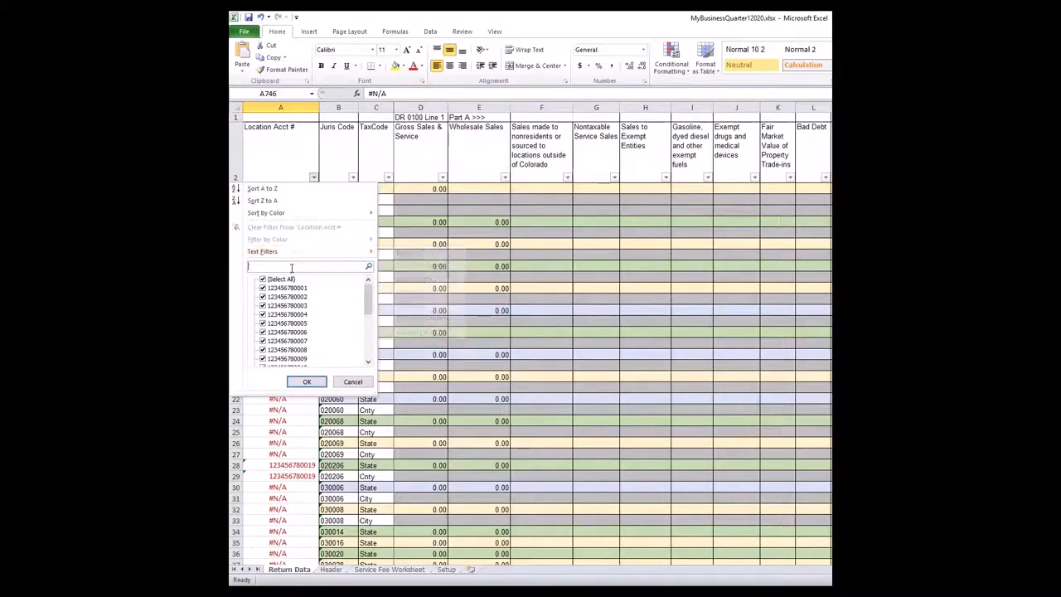
type("n")
left_click(262, 281)
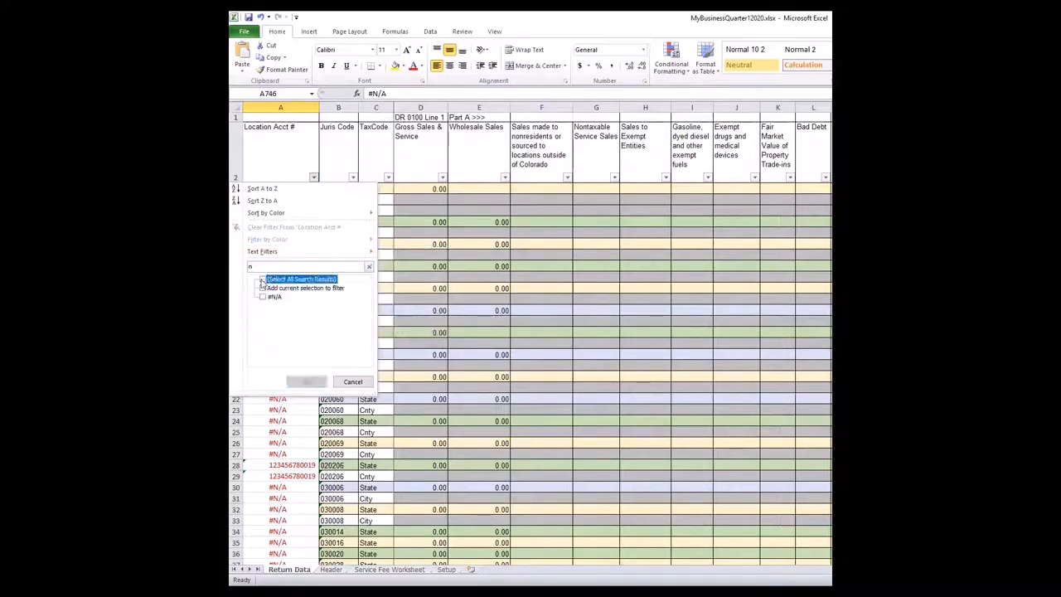
left_click(263, 298)
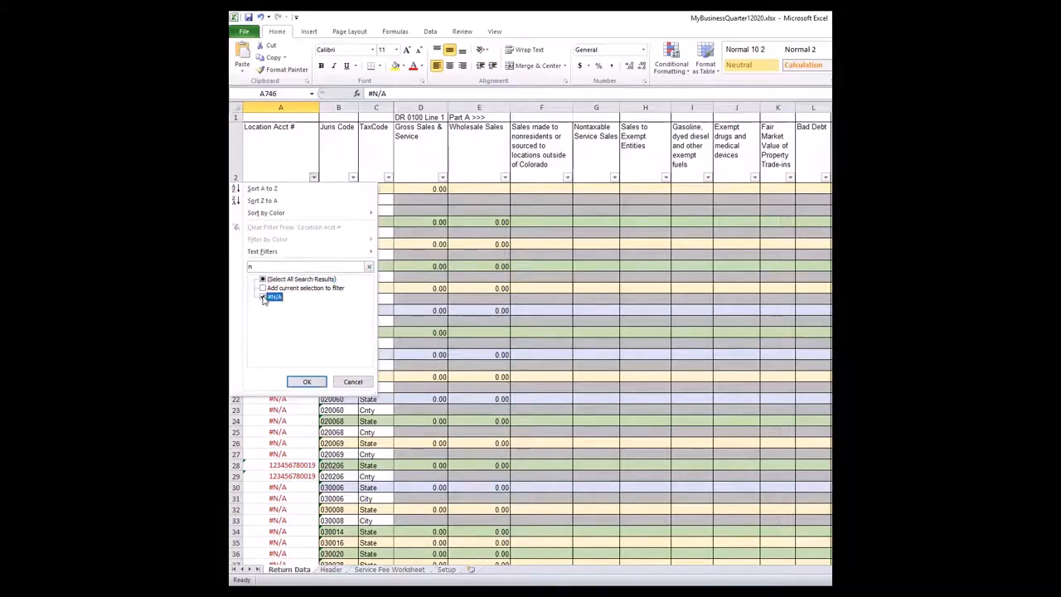
left_click(307, 381)
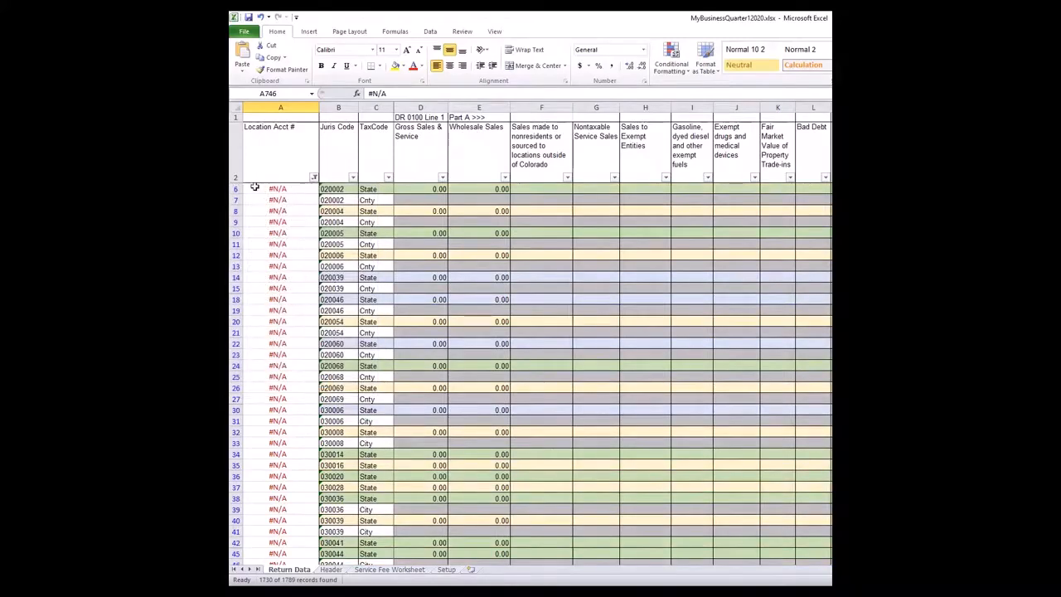
Clear the contents of all filtered #N/A cells from A6 through A1791 and remove the Location Acct # filter.
left_click(282, 190)
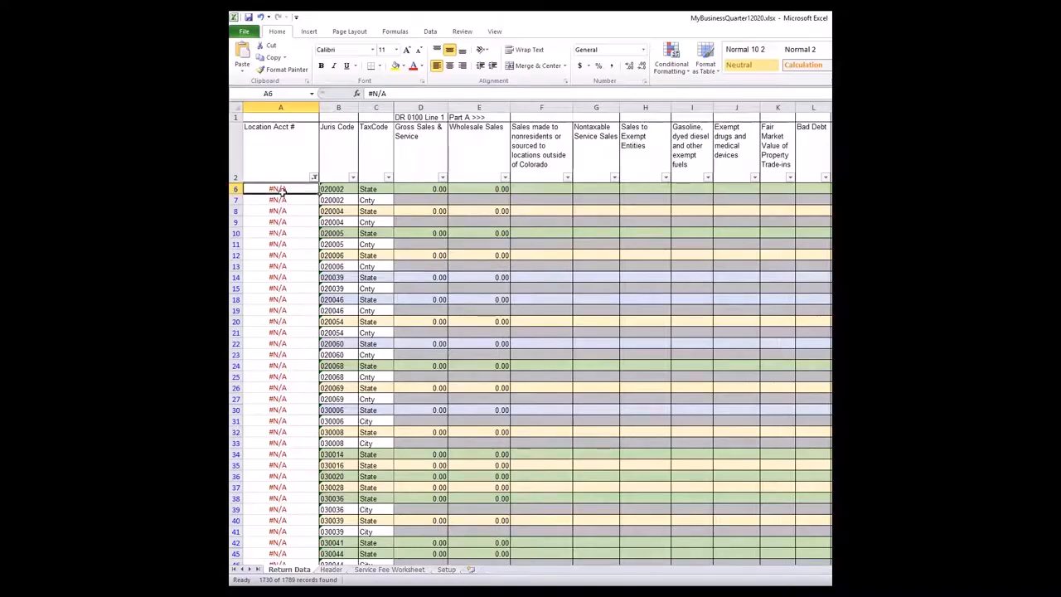
key("ctrl+shift+Down")
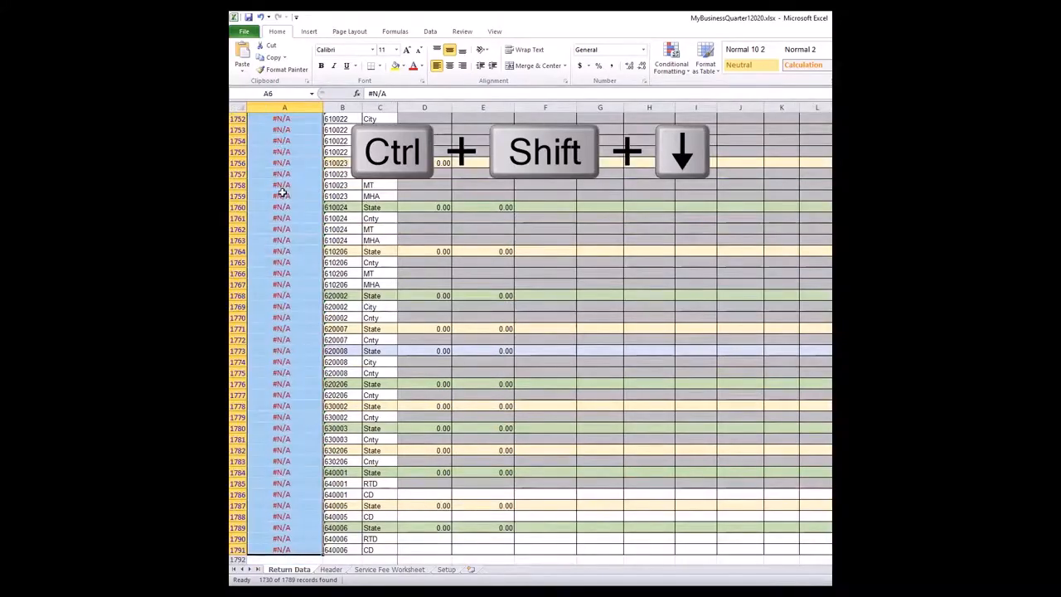
right_click(283, 193)
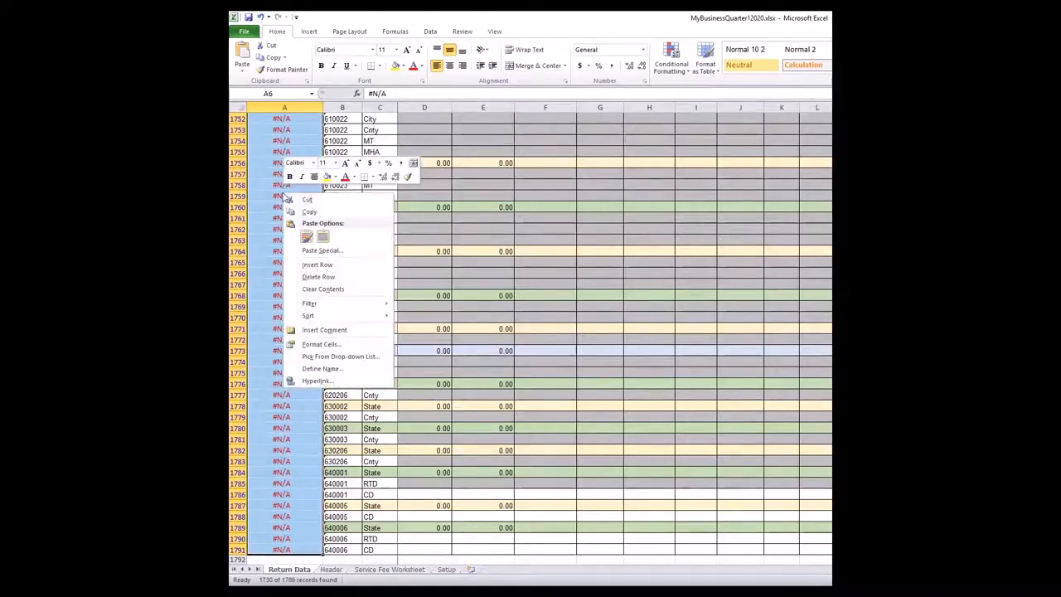
left_click(324, 290)
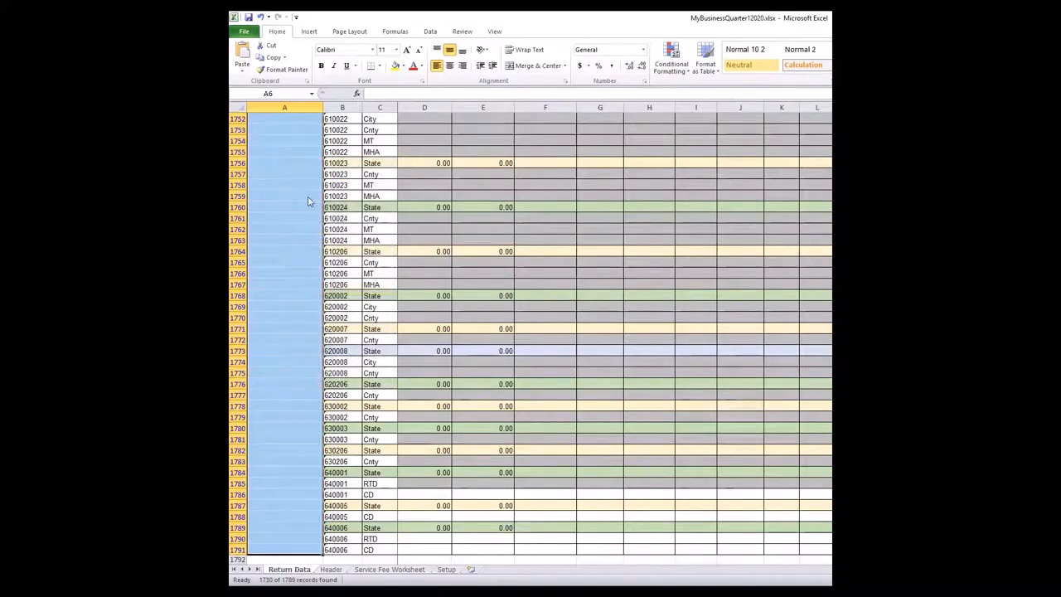
key("ctrl+Up")
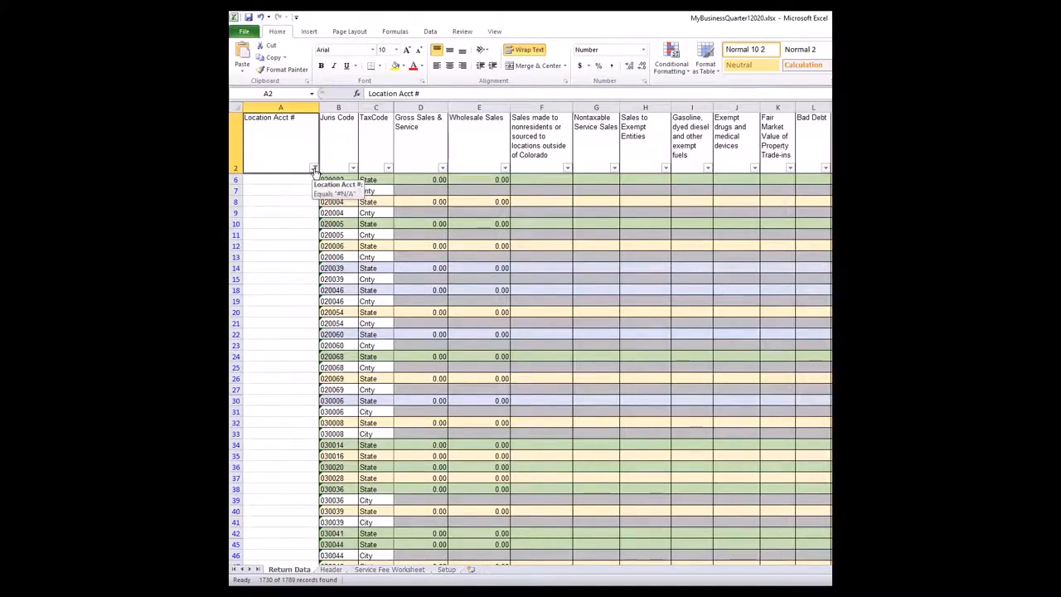
left_click(314, 169)
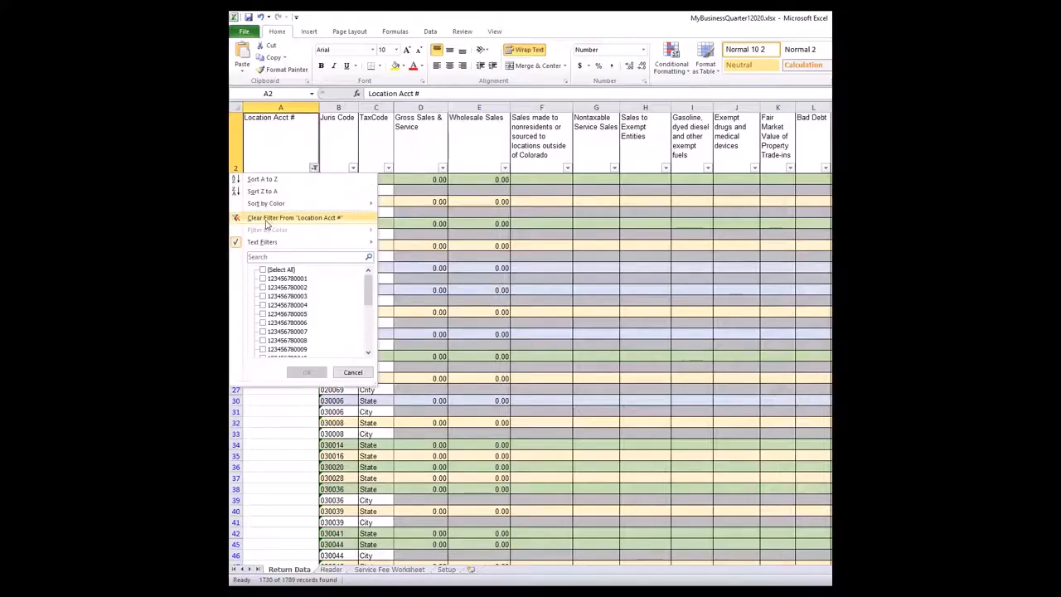
left_click(267, 218)
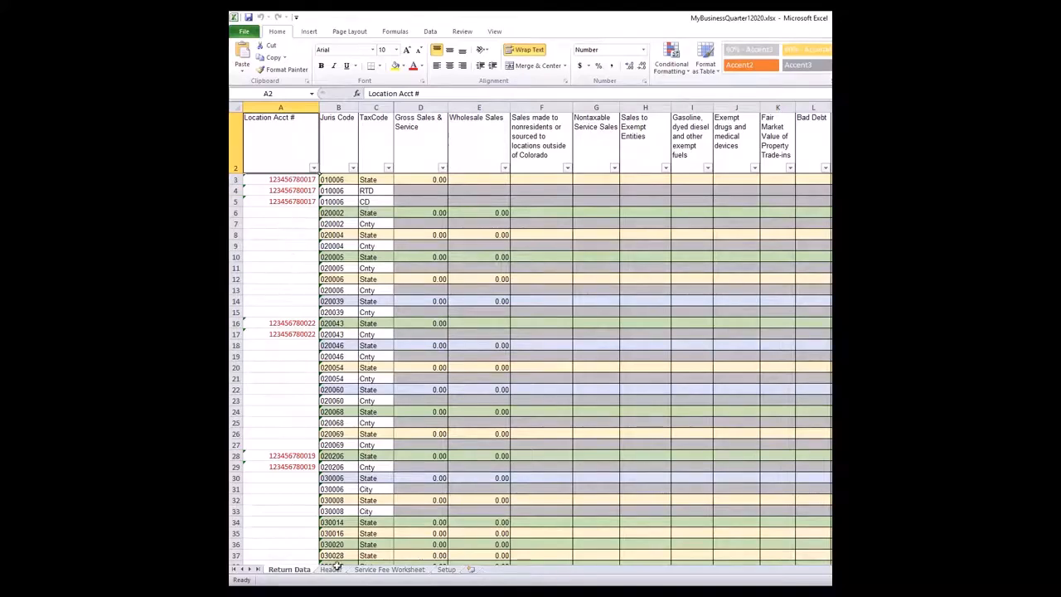
On the Header sheet, enter 1/1/2020 as TaxPeriodBeginDate and 3/31/2020 as TaxPeriodEndDate in row 3.
left_click(331, 570)
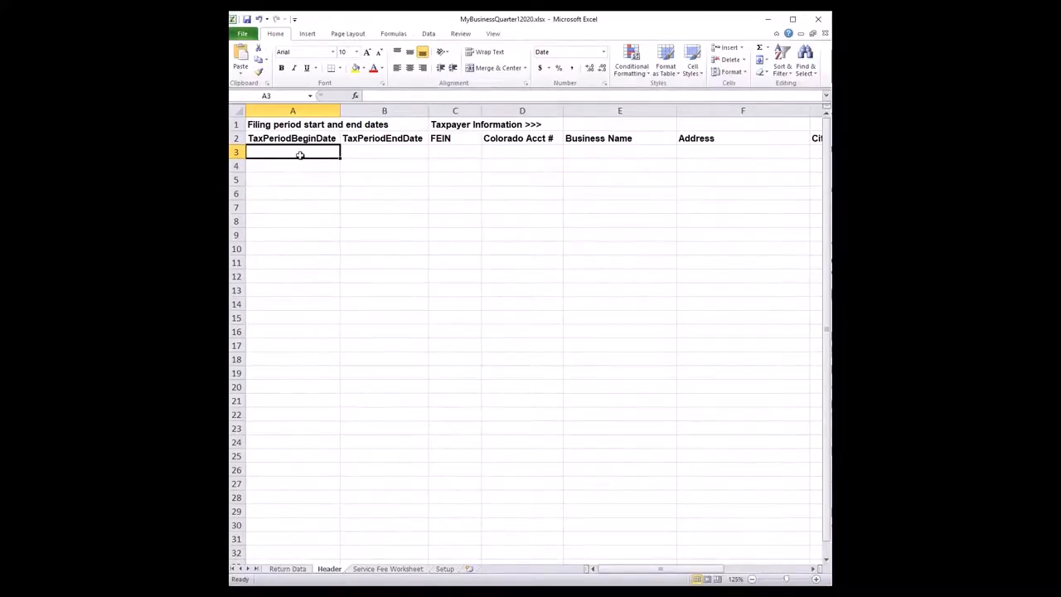
type("1/")
type("1/2020")
key("Tab")
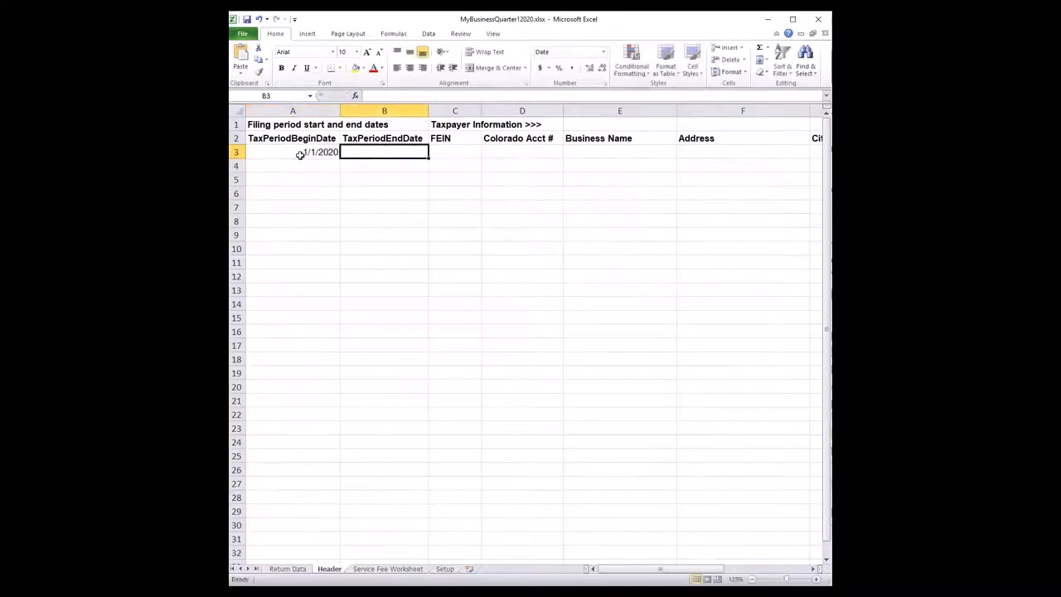
type("0")
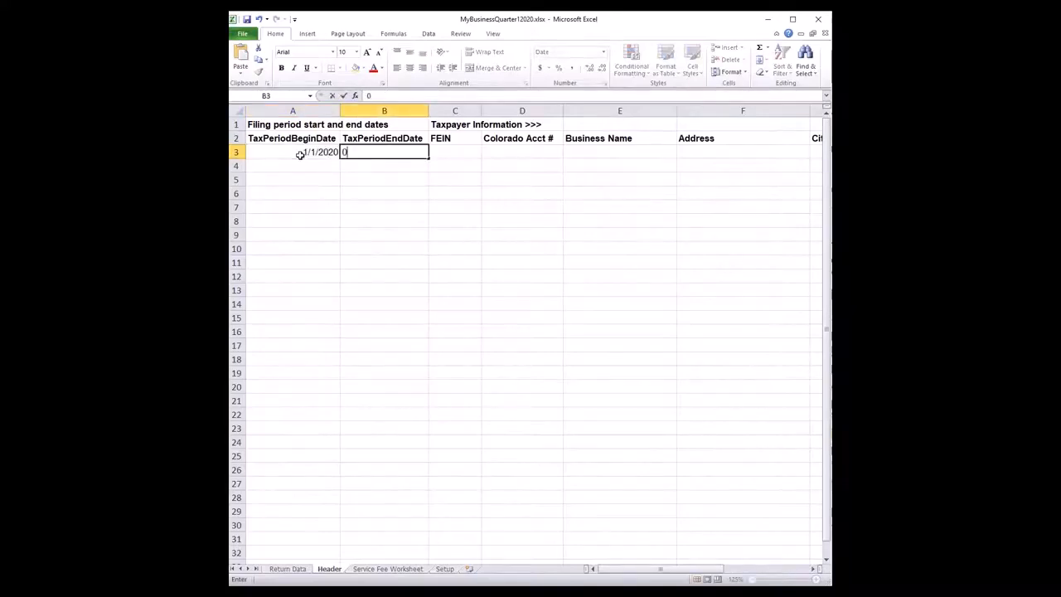
type("3/31/2020")
key("Tab")
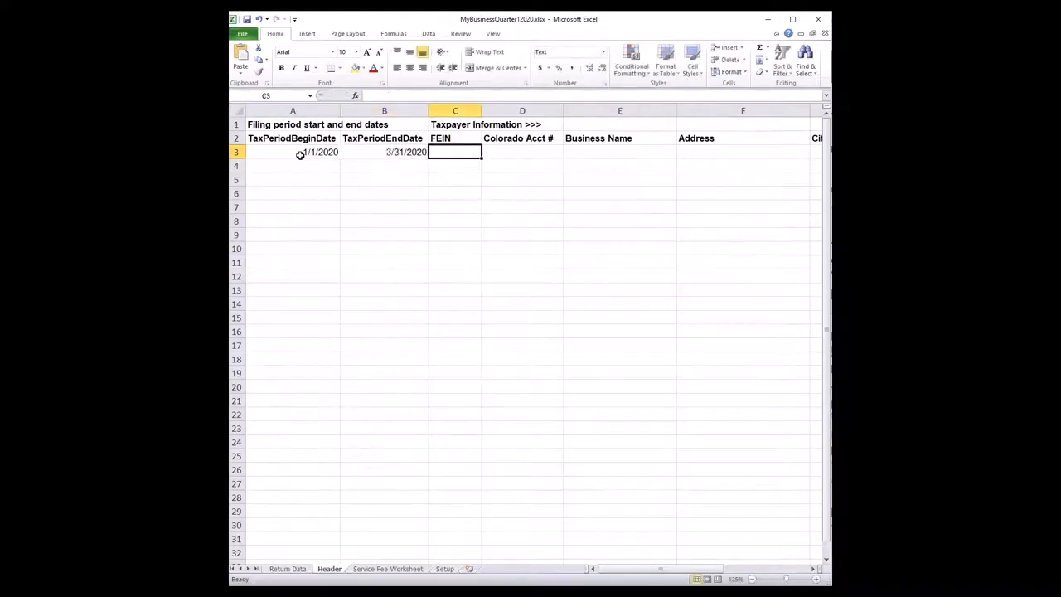
Enter the FEIN, the Colorado account number and the business name My Business in row 3 of the Header sheet.
type("20")
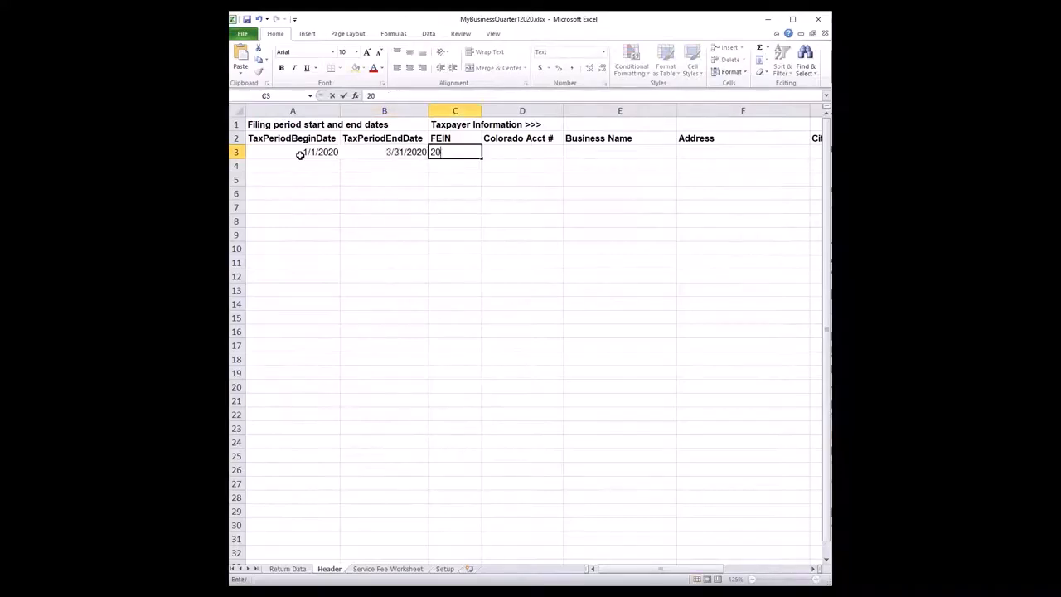
type("0000000")
key("Tab")
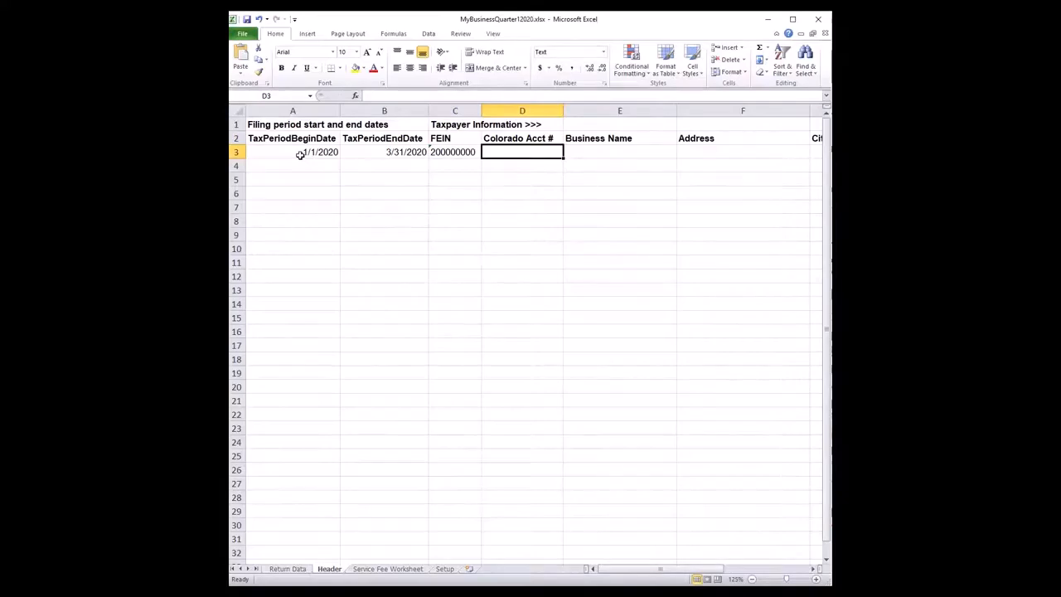
type("12345678")
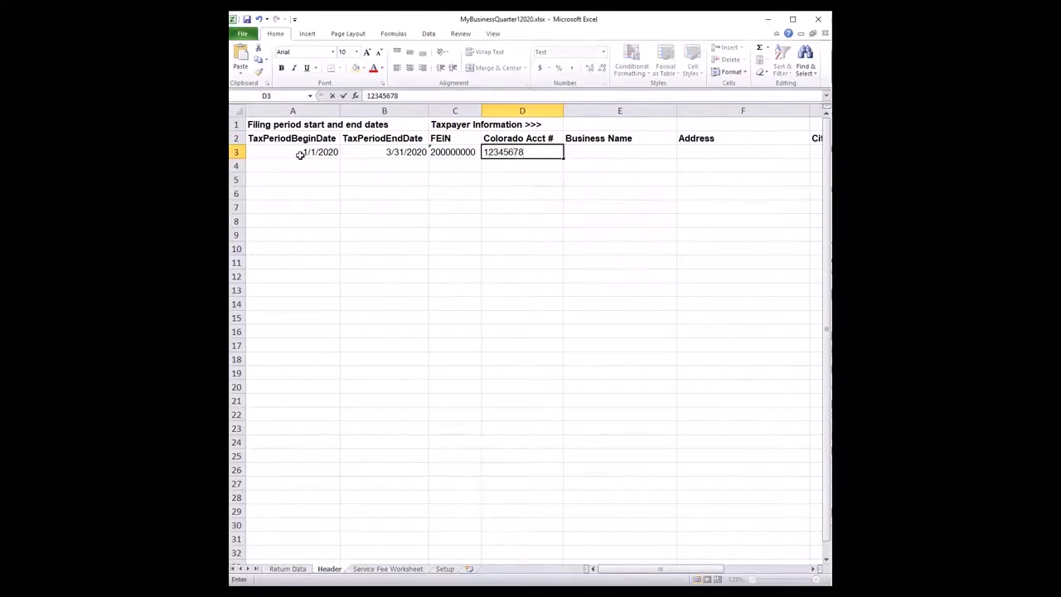
key("Tab")
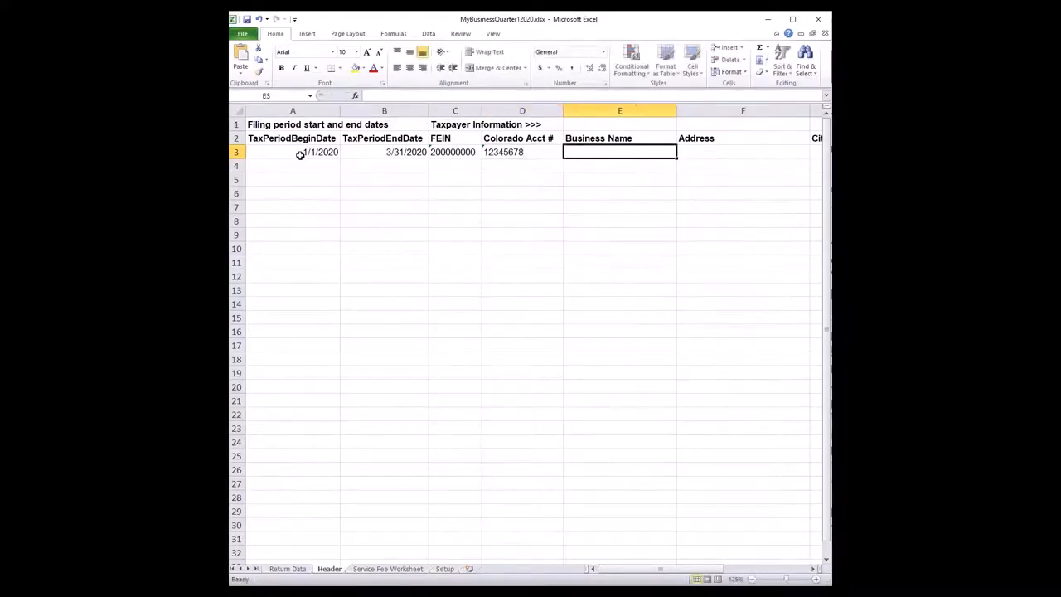
type("My Business")
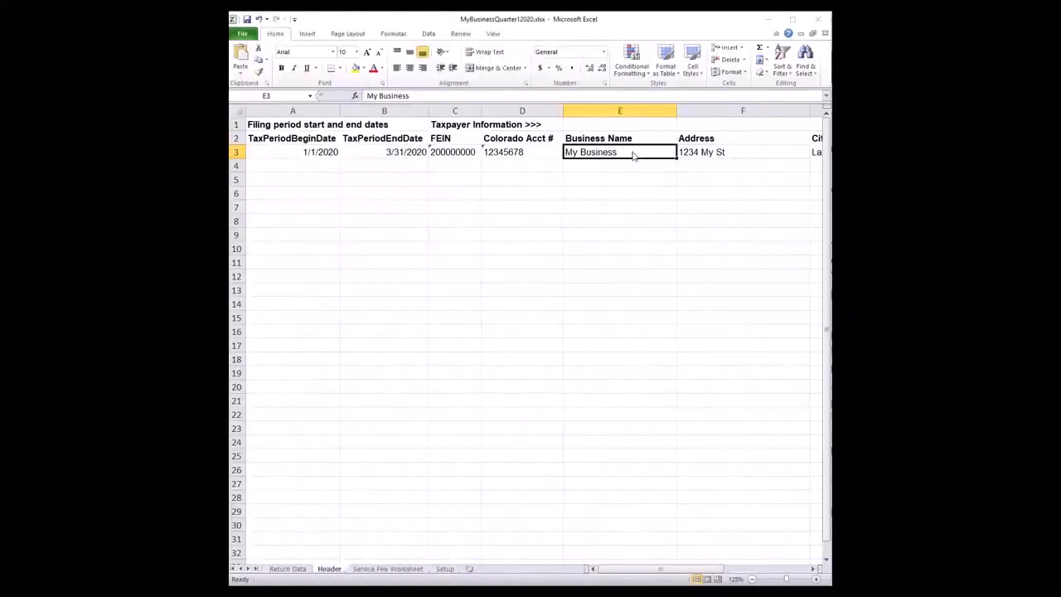
Review the row 3 entries from the address through the city, state, zip and date signed to the contact name.
key("Tab")
key("Tab")
key("Tab")
key("Tab")
key("Tab")
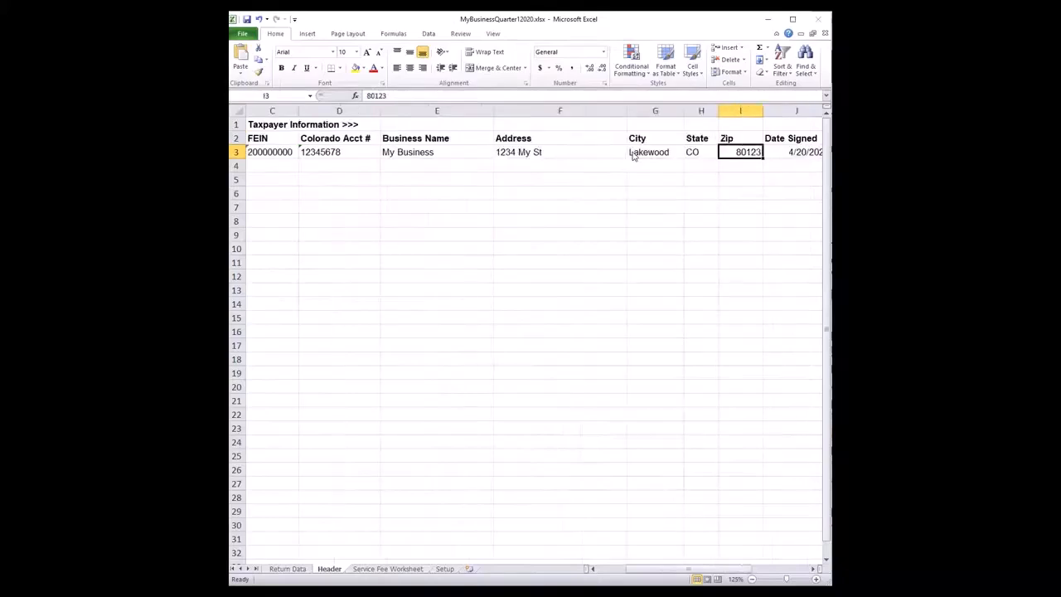
key("Tab")
key("Tab")
key("Tab")
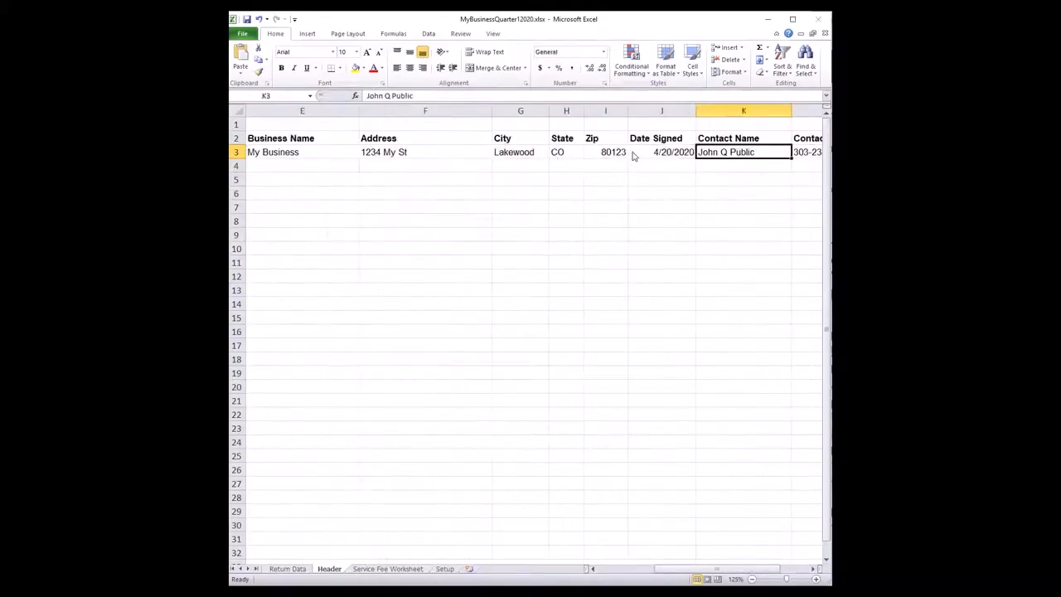
Mark the Amended Return cell in row 3 with an X.
key("super+Up")
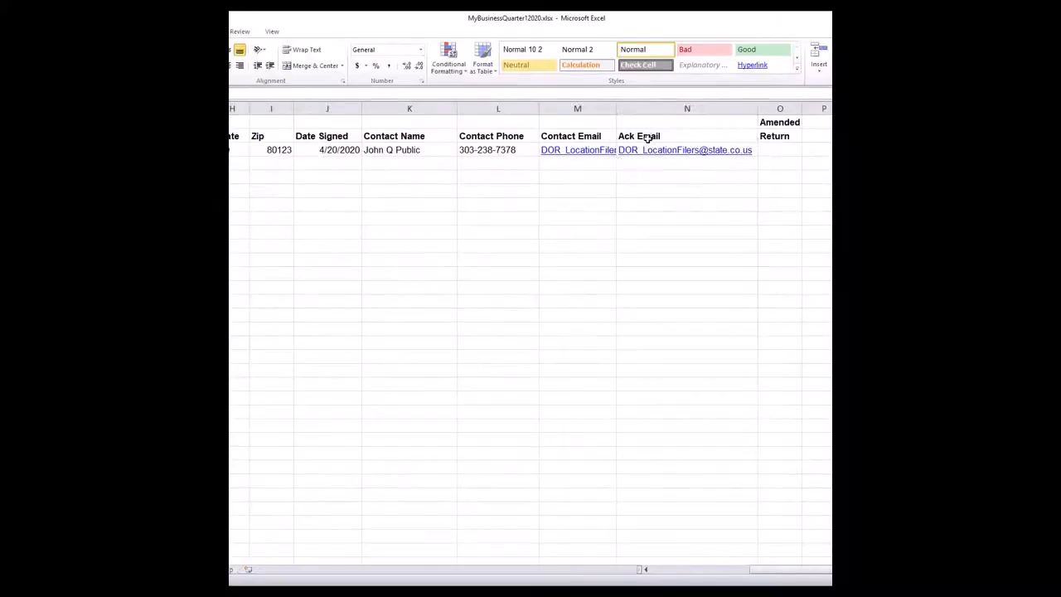
left_click(783, 153)
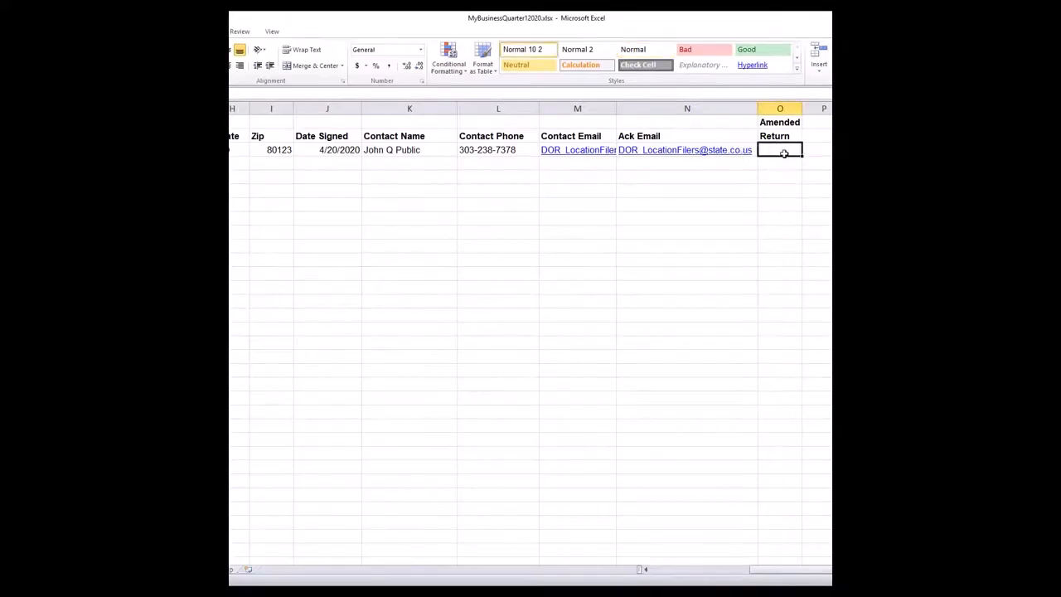
type("X")
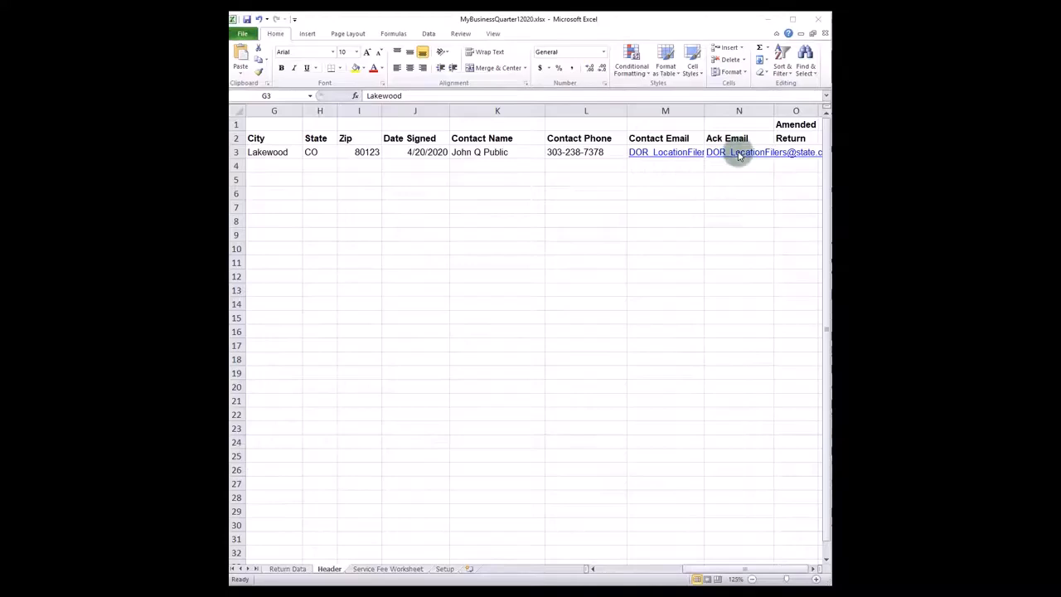
Save the workbook MyBusinessQuarter12020.xlsx under its existing name.
key("ctrl+s")
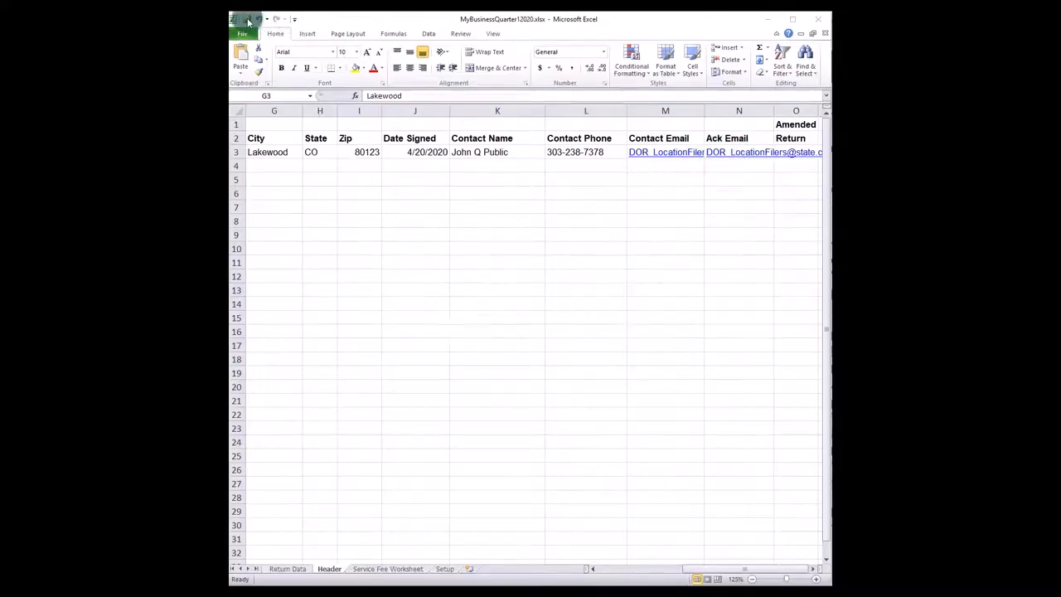
left_click(248, 21)
left_click(243, 33)
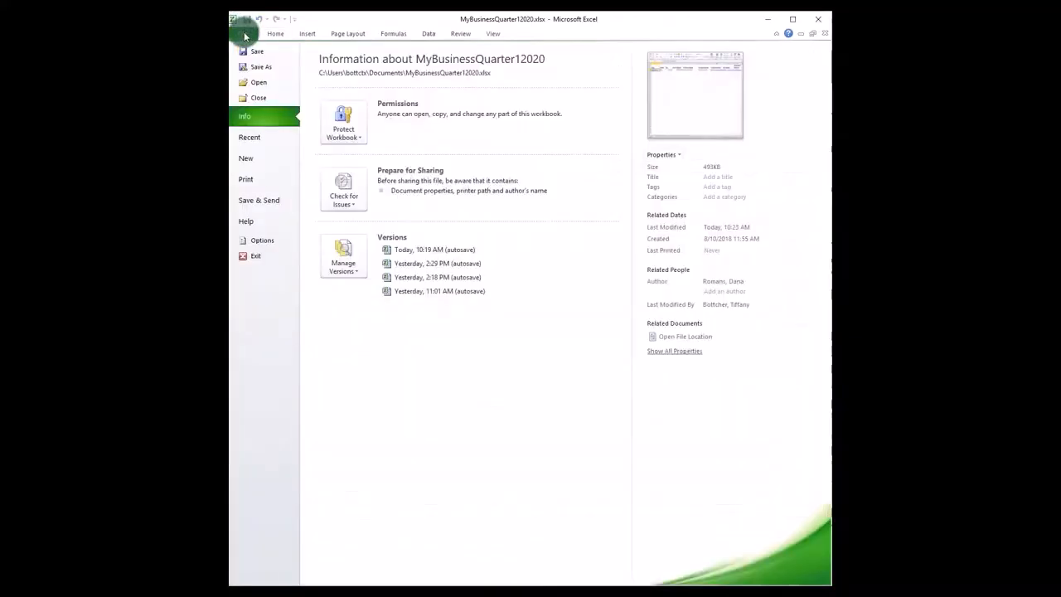
left_click(276, 56)
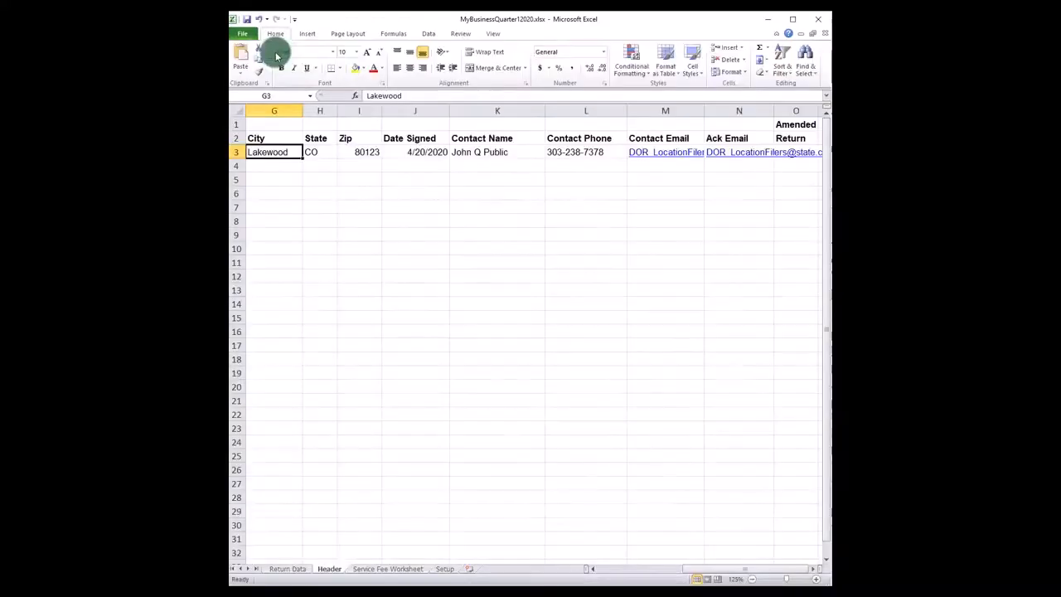
key("ctrl+Right")
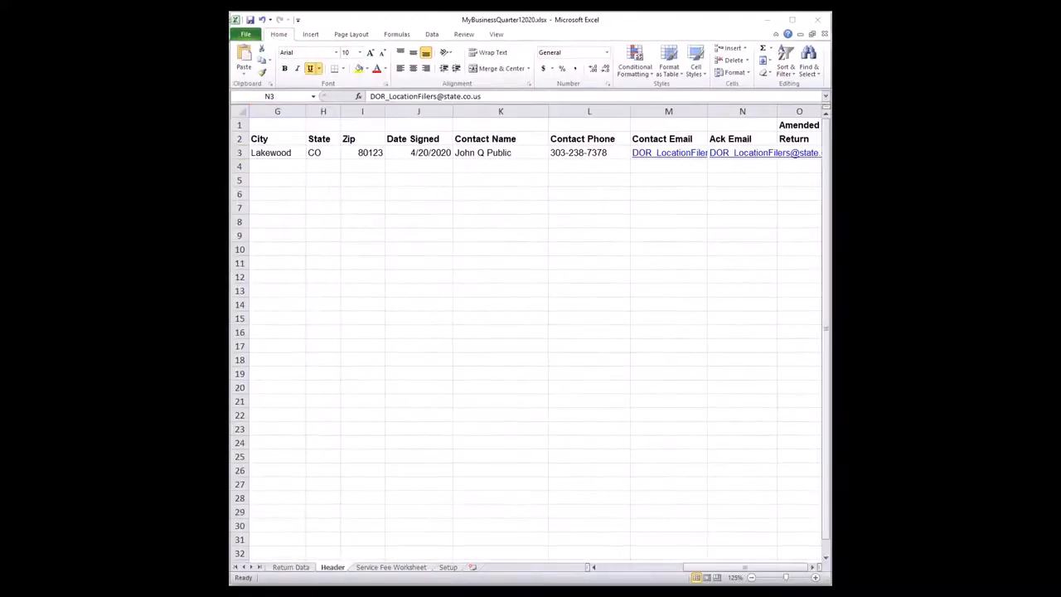